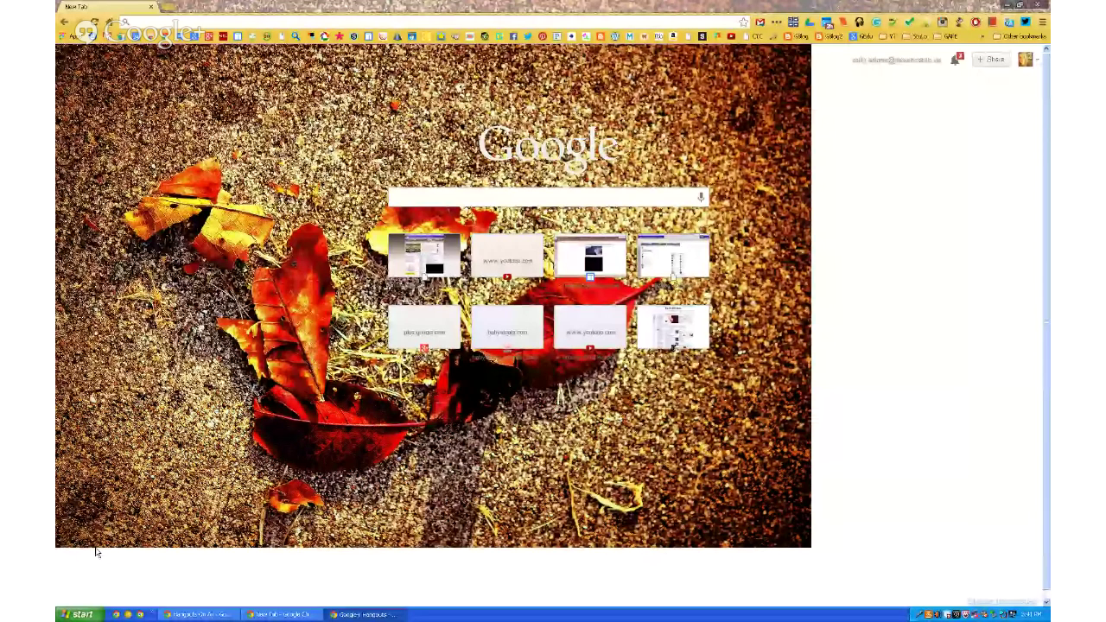
Launch Google Chrome from the Windows XP Start menu's All Programs list.
click(83, 615)
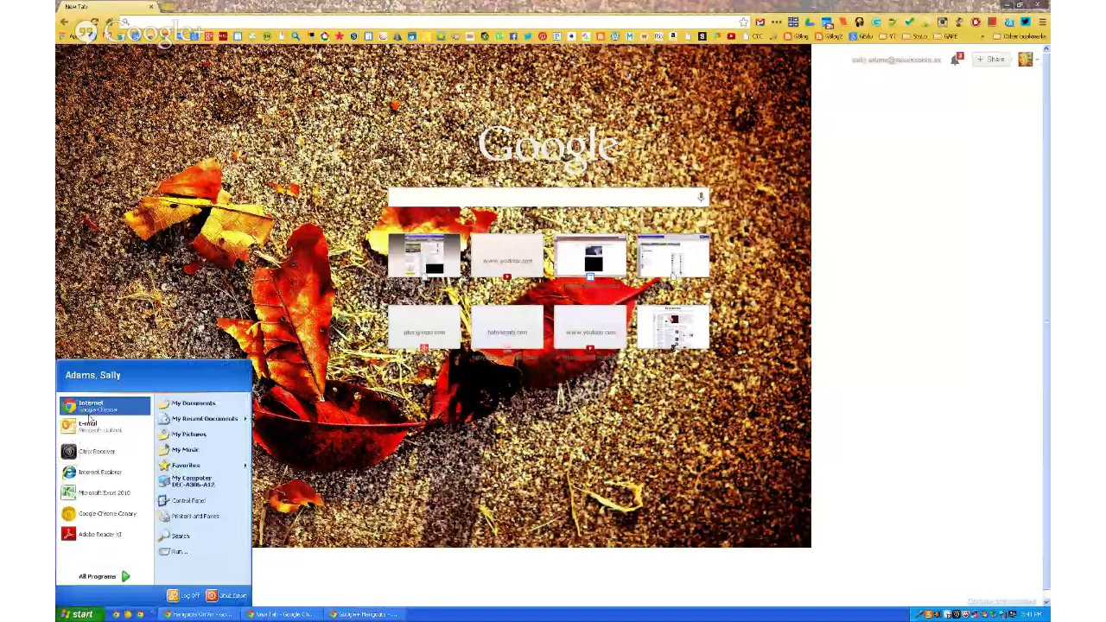
click(97, 577)
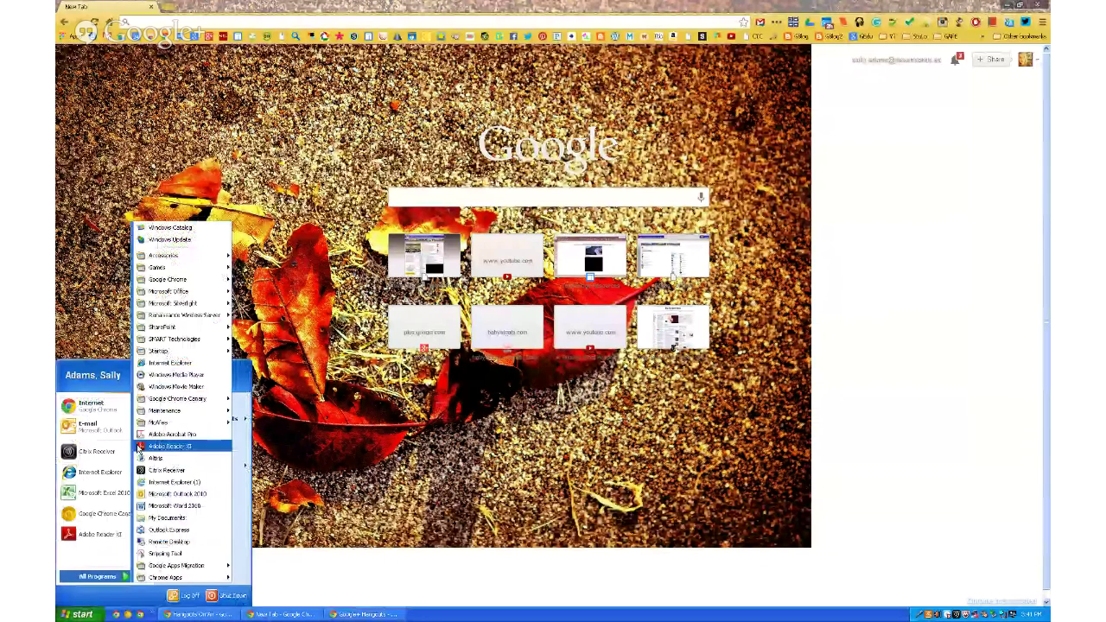
mouse_move(214, 282)
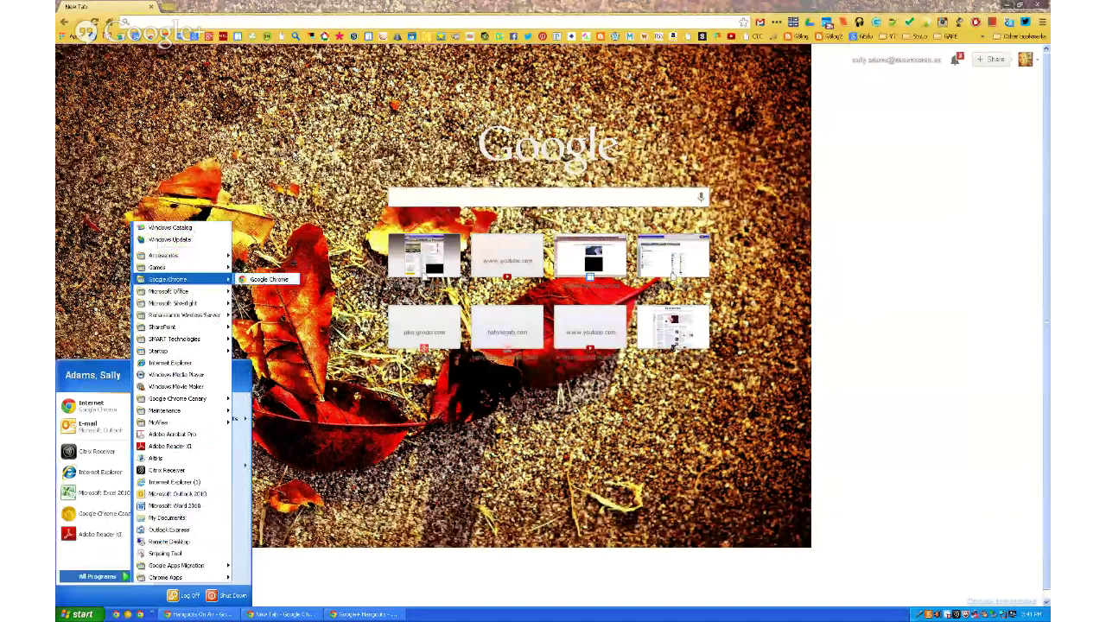
click(263, 280)
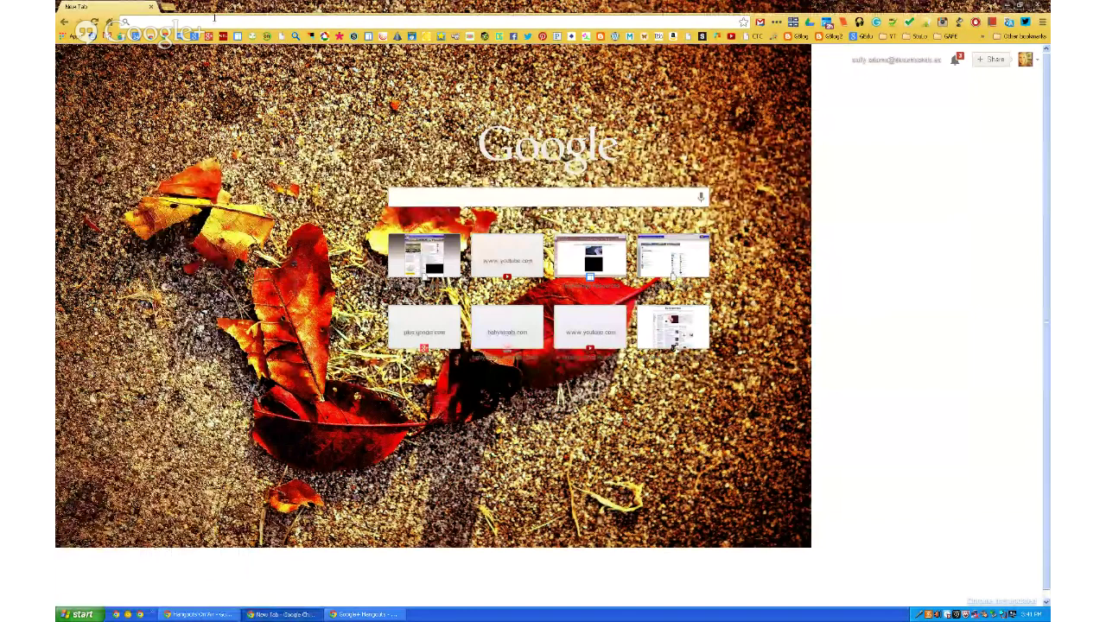
Load the district portal home page and open My Drive in the district's Google Drive.
click(110, 24)
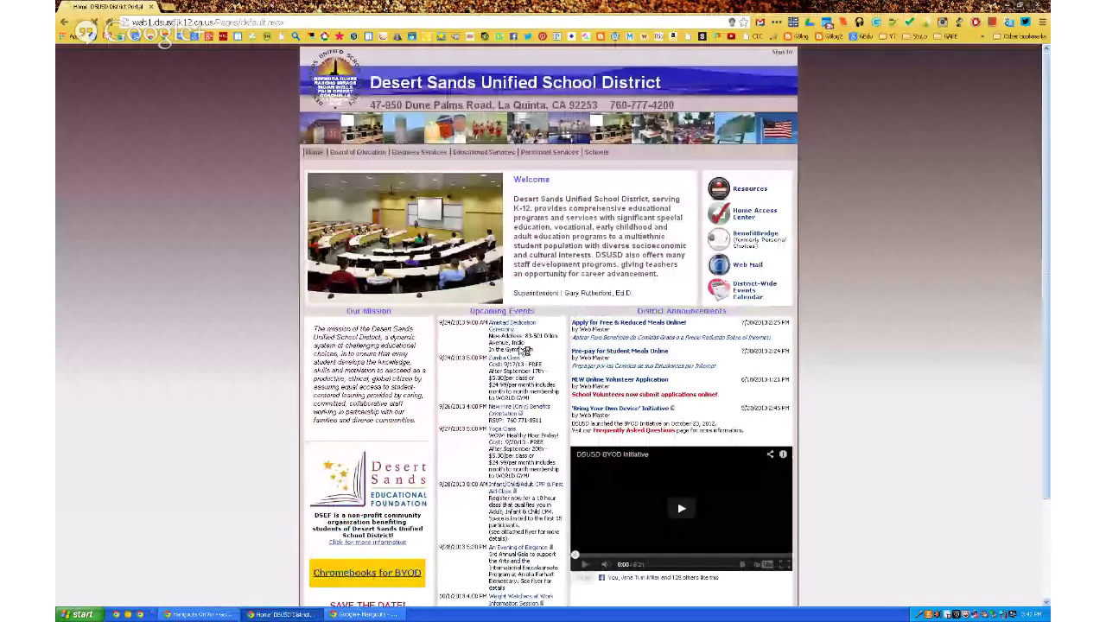
scroll(525, 350, down, 3)
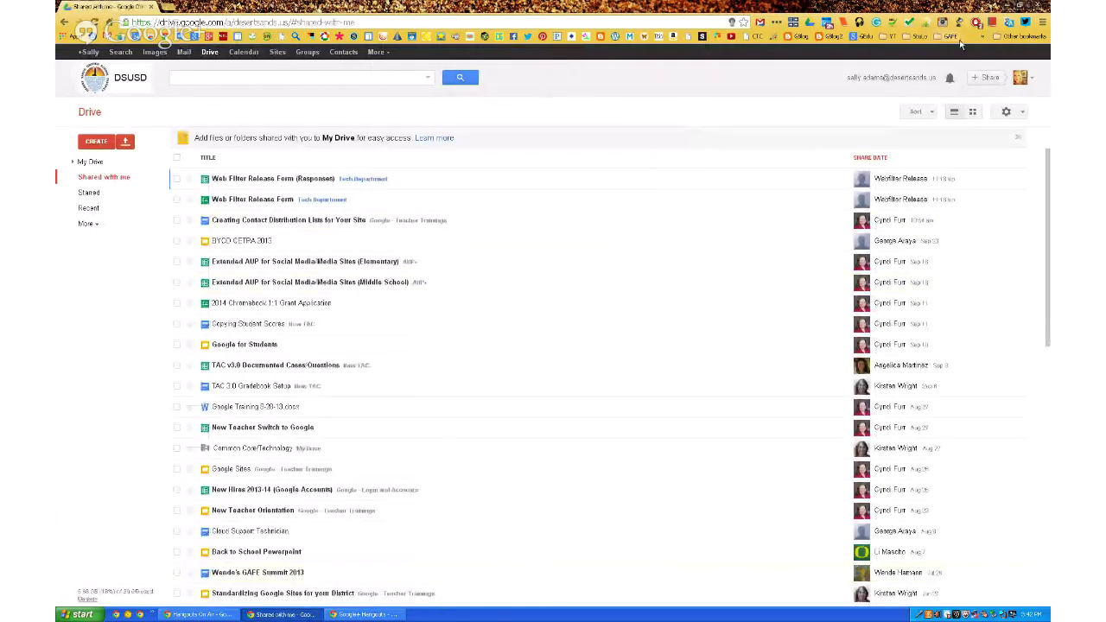
click(90, 162)
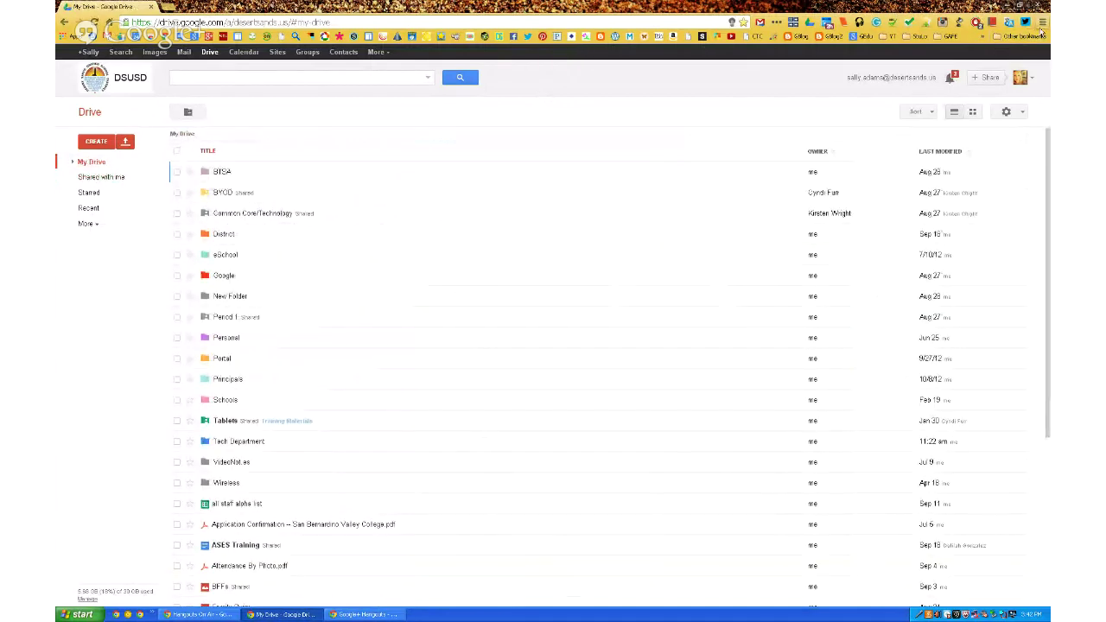
Sign Chrome in to the district Google account with its password and confirm sync is on.
click(1042, 23)
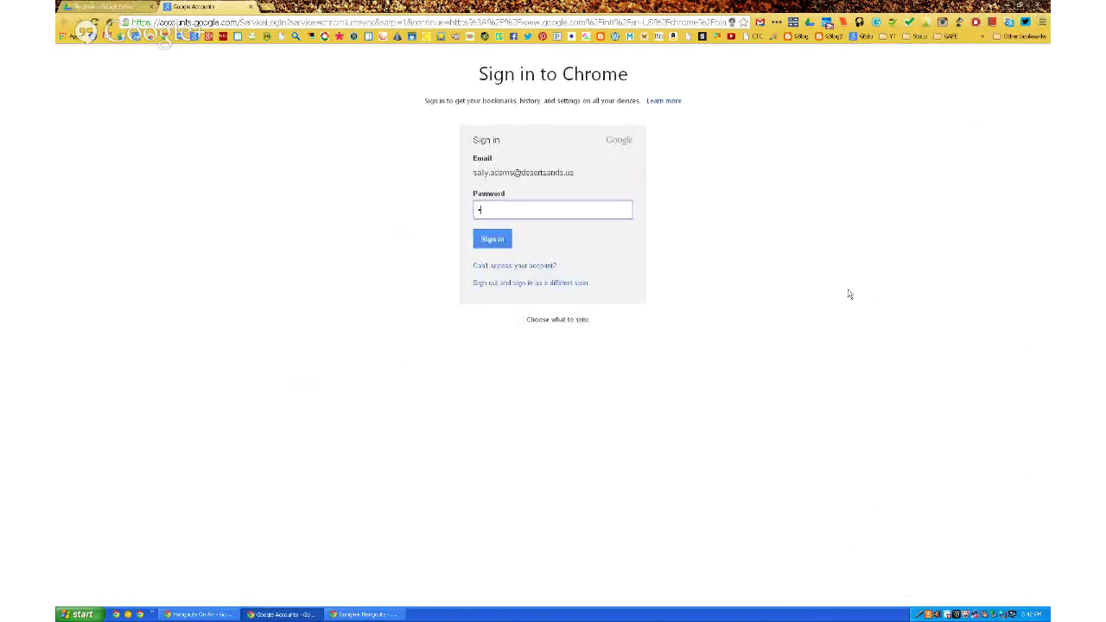
text(*****)
key(Return)
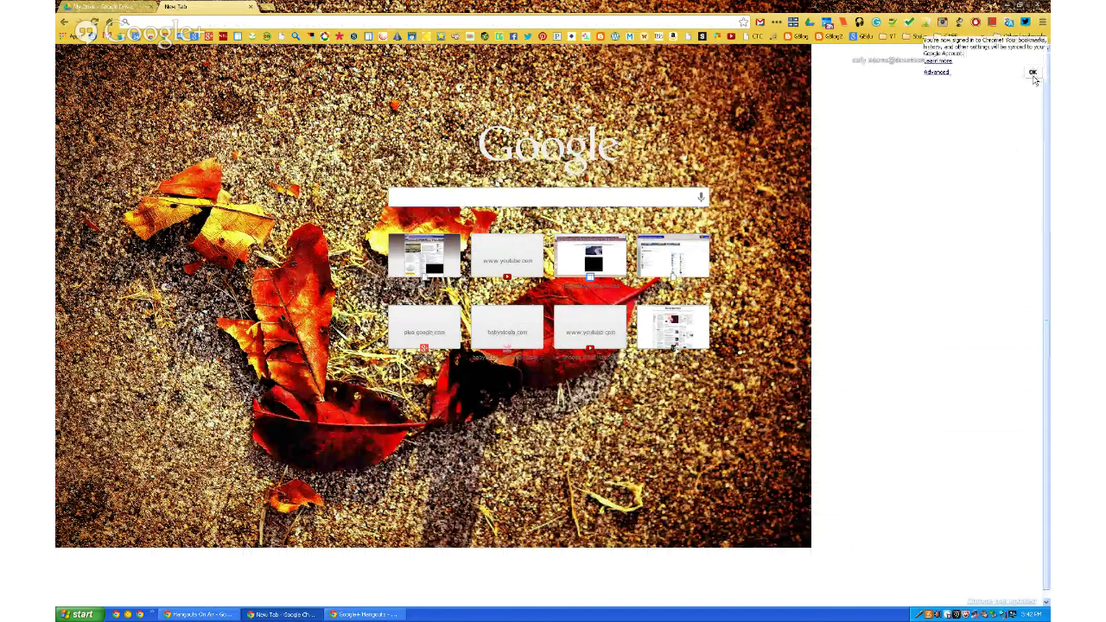
click(1033, 74)
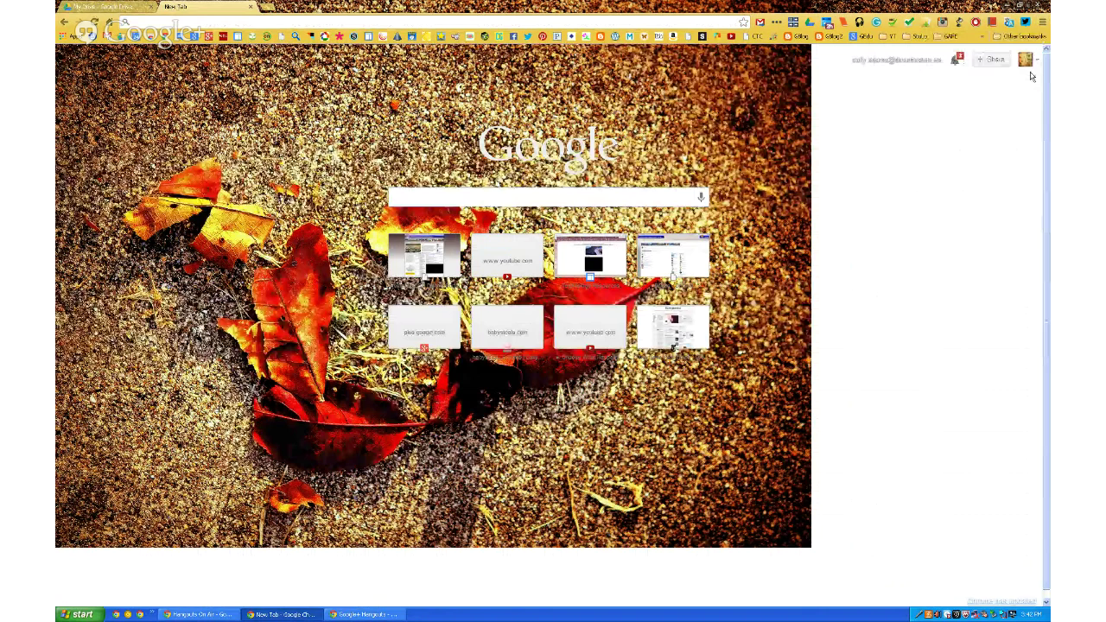
Register the printers with Cloud Print, excluding XPS, OneNote and SMART, with auto-registration off.
click(1041, 24)
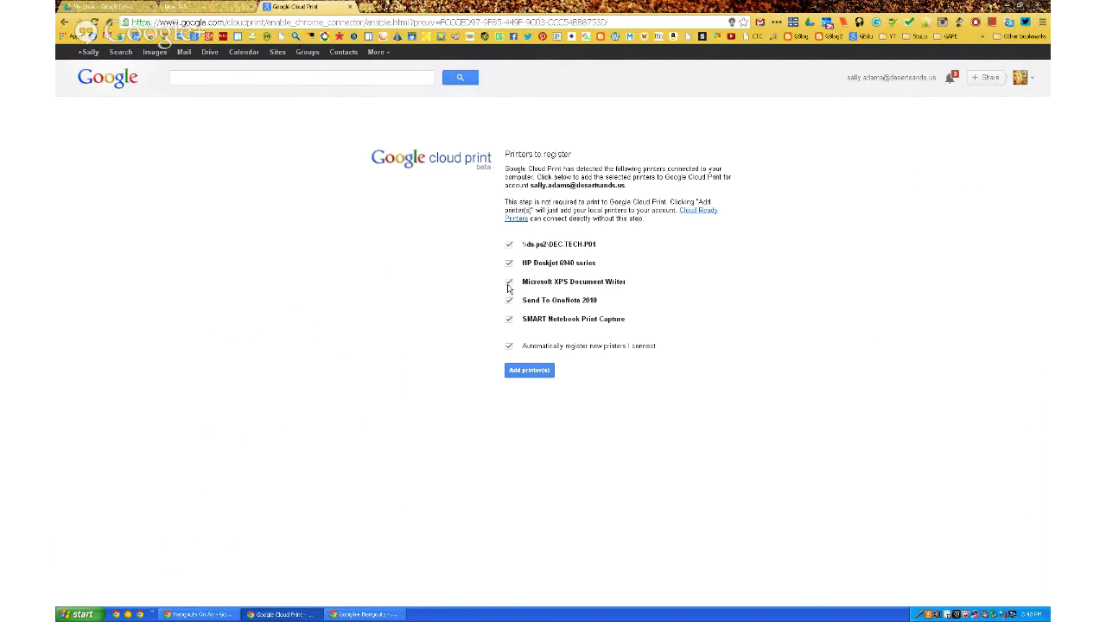
click(508, 285)
click(512, 302)
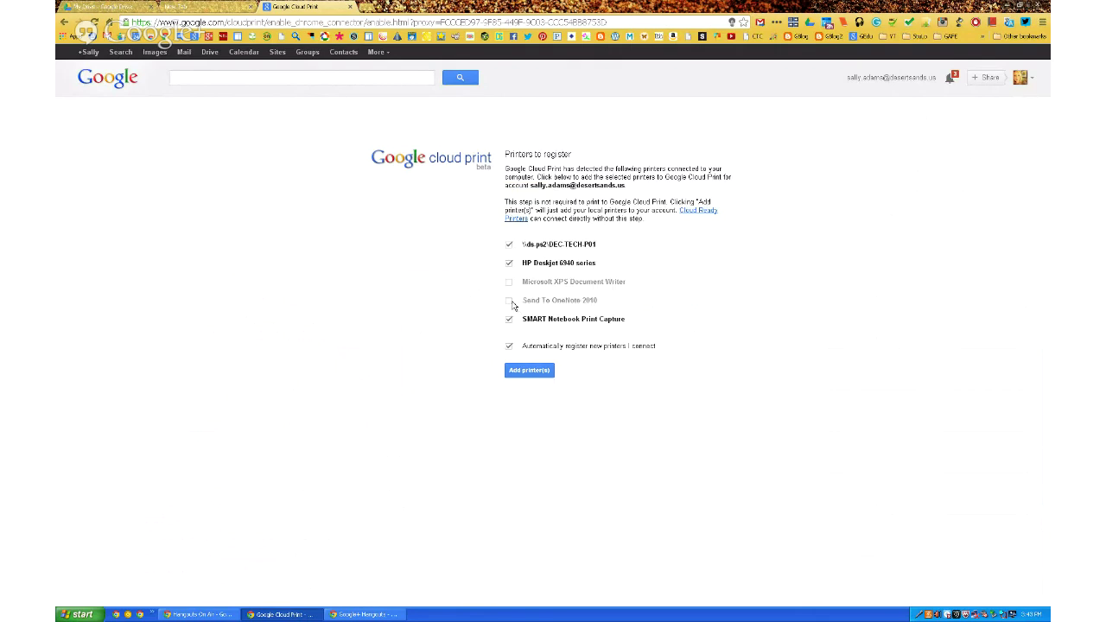
click(509, 320)
click(508, 346)
click(520, 374)
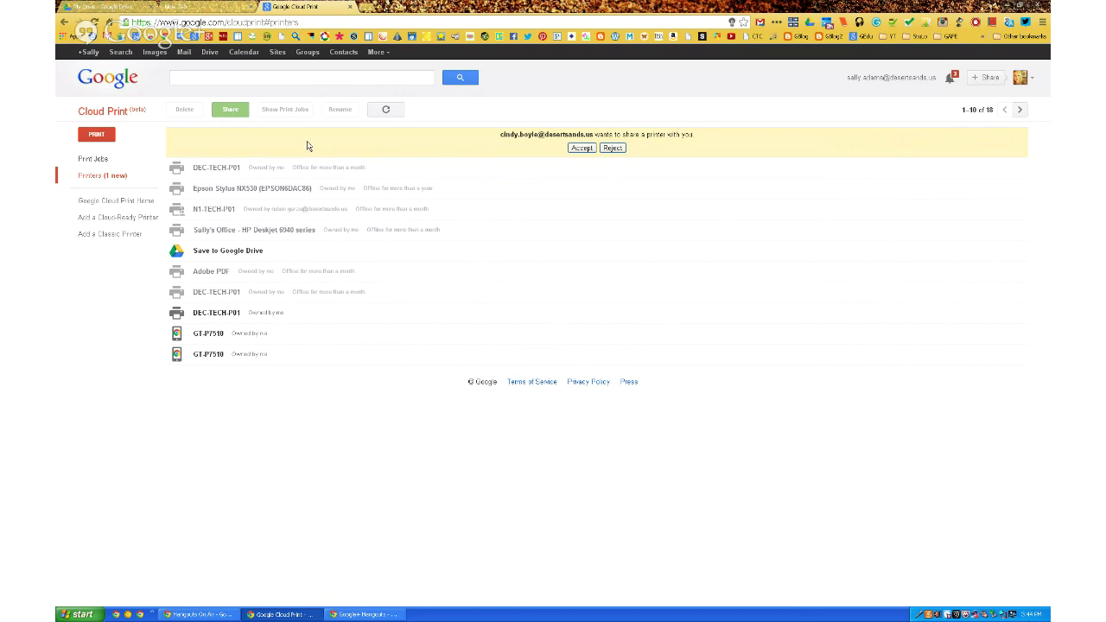
Open iDevice Kid Apps from Drive and set HP Deskjet 6940 series as the print destination.
click(121, 7)
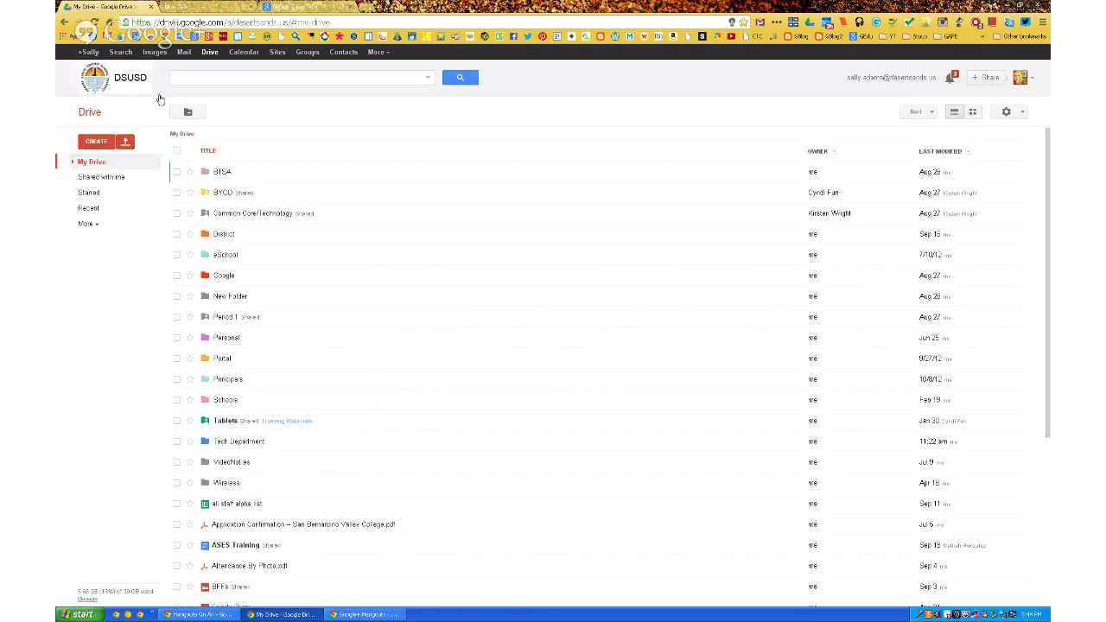
scroll(331, 485, down, 1)
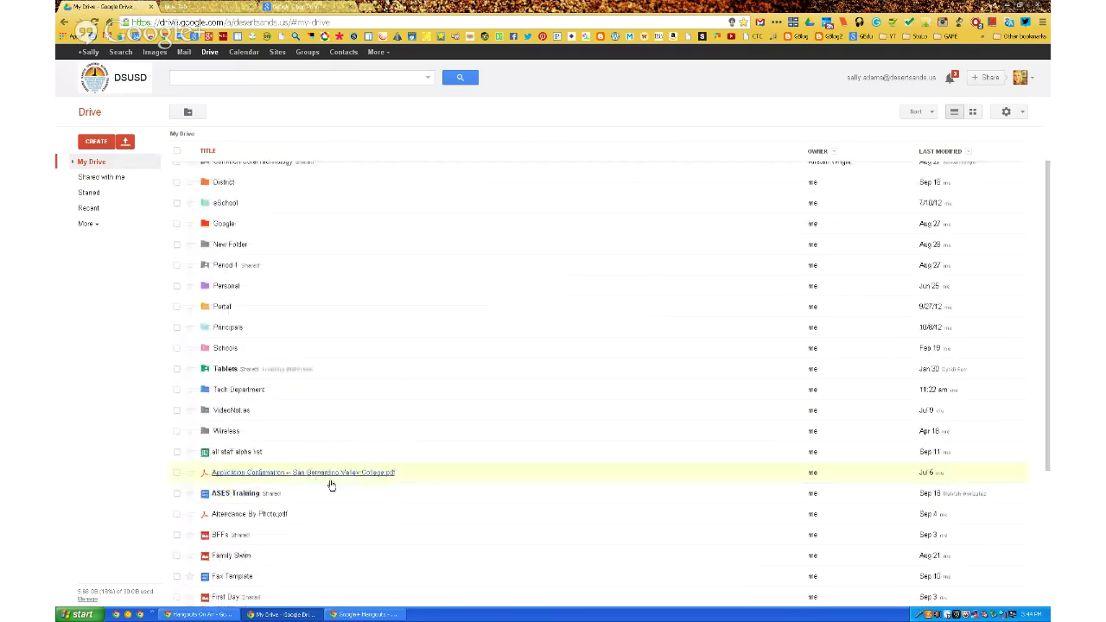
scroll(358, 525, down, 1)
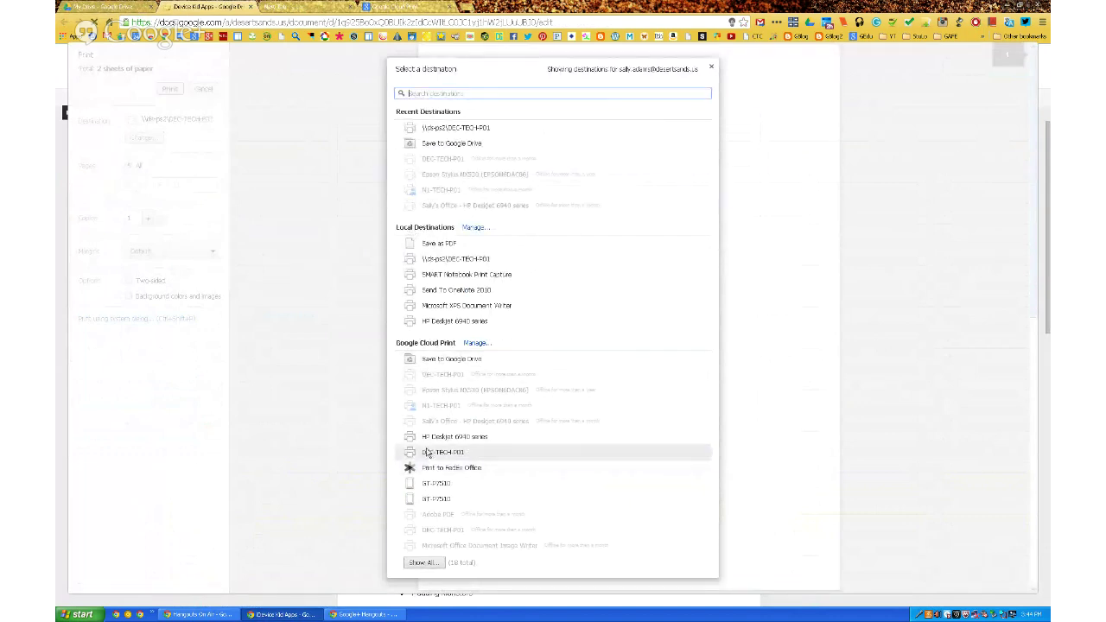
click(427, 441)
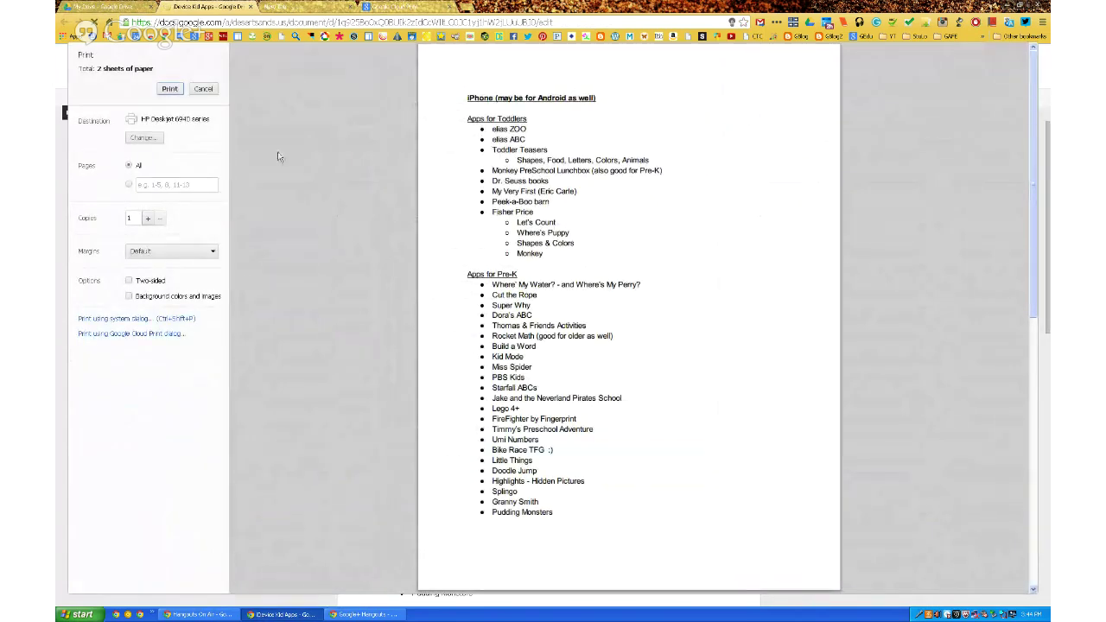
Cancel printing, return to Cloud Print, and reopen the Printers list after viewing print jobs.
click(204, 90)
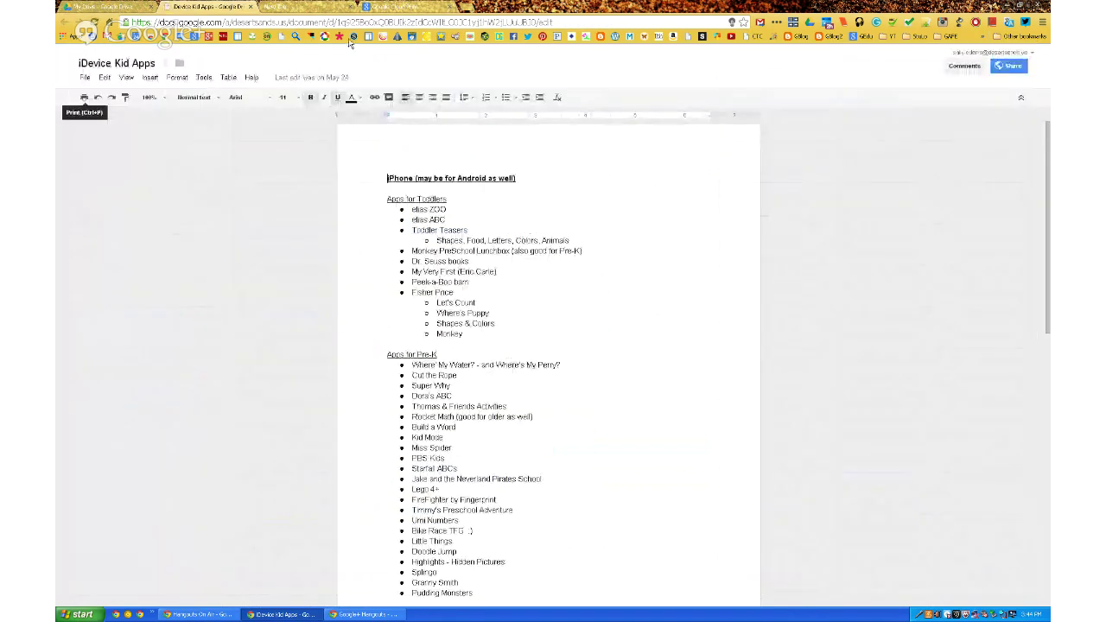
click(392, 8)
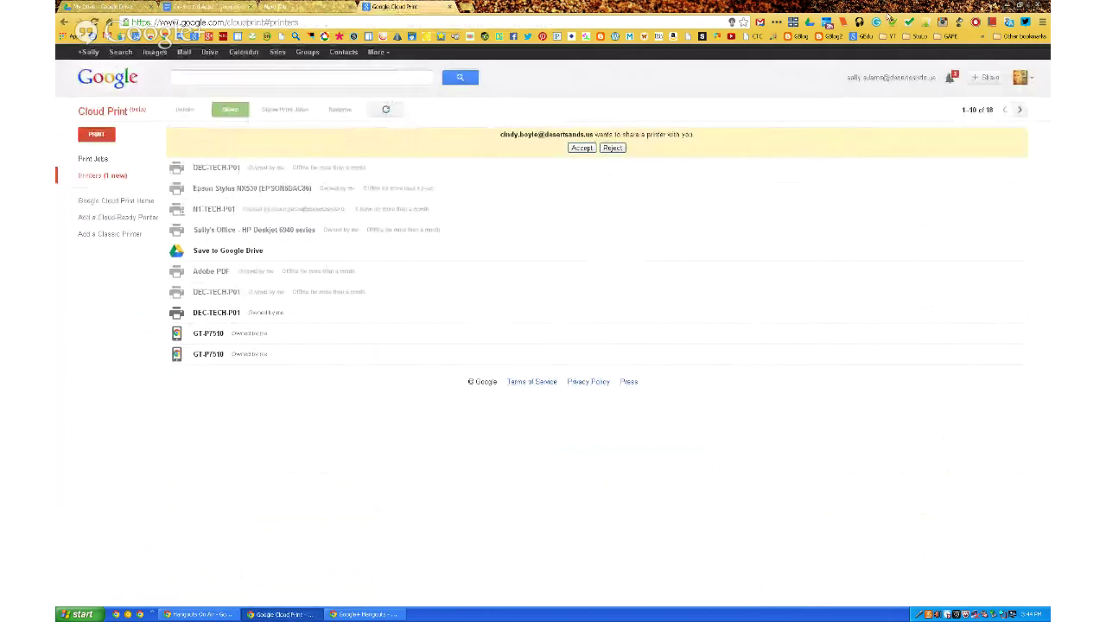
click(1043, 23)
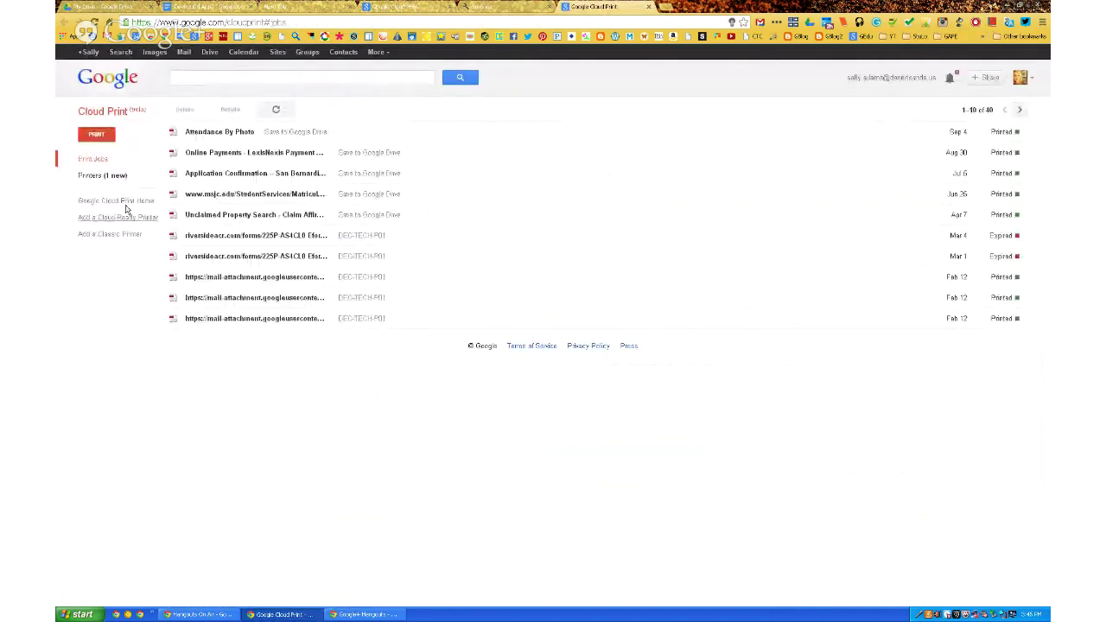
click(90, 184)
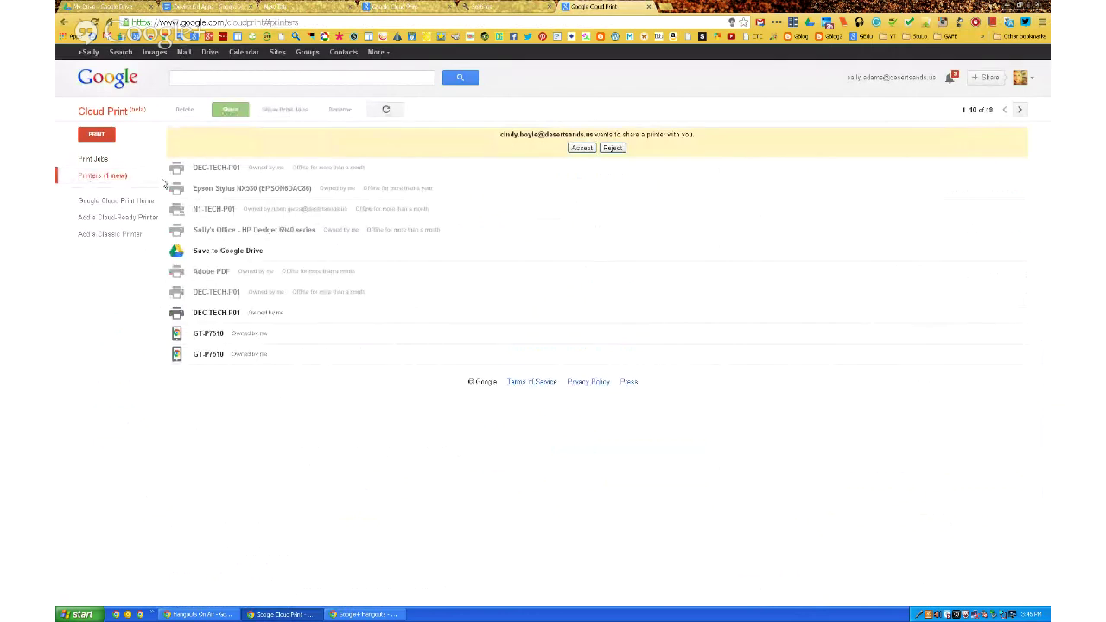
Check the sharing settings of the office HP Deskjet 6940 printer.
click(204, 250)
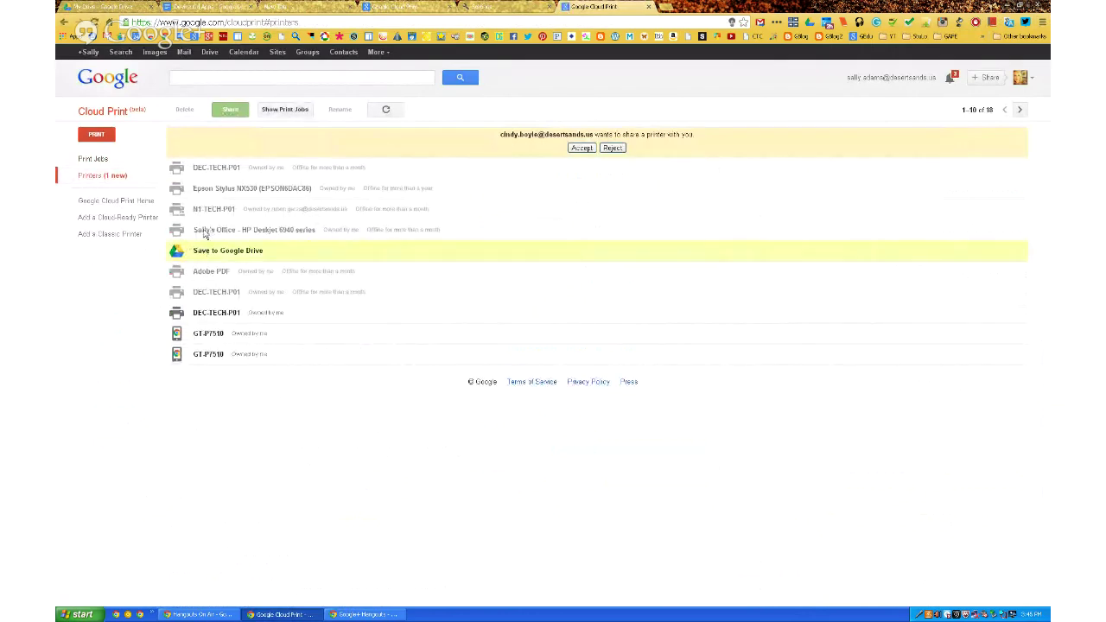
click(205, 232)
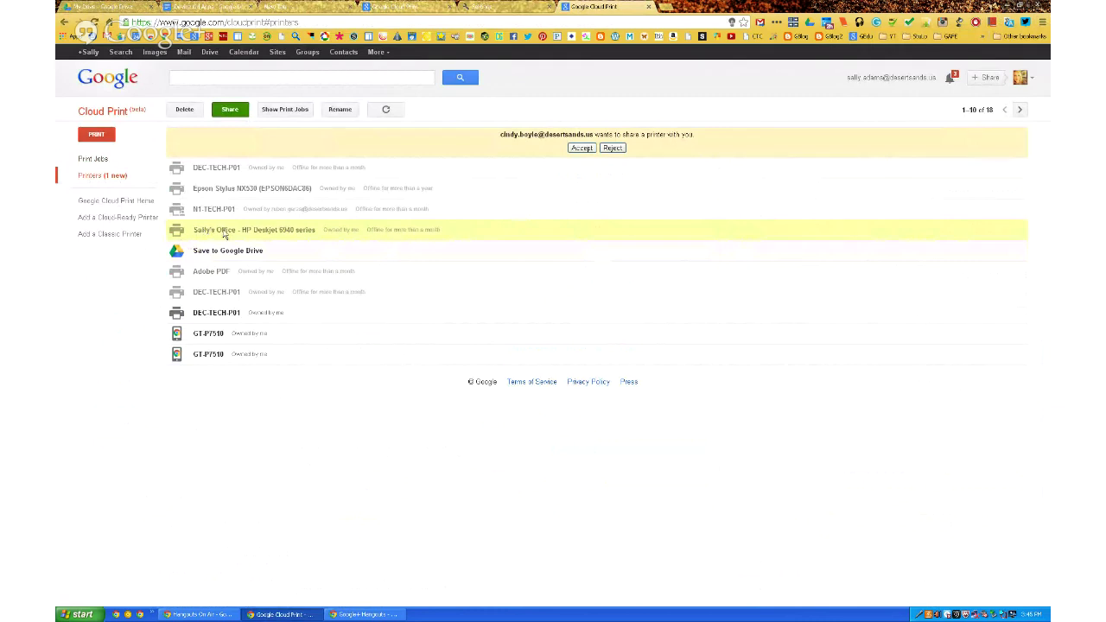
click(229, 110)
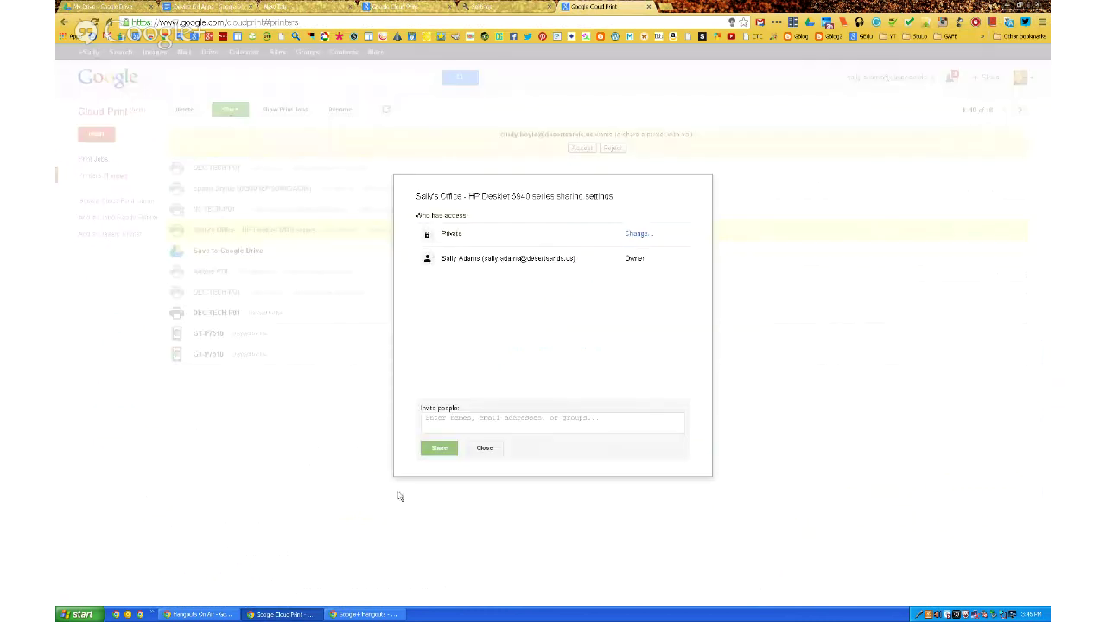
click(486, 448)
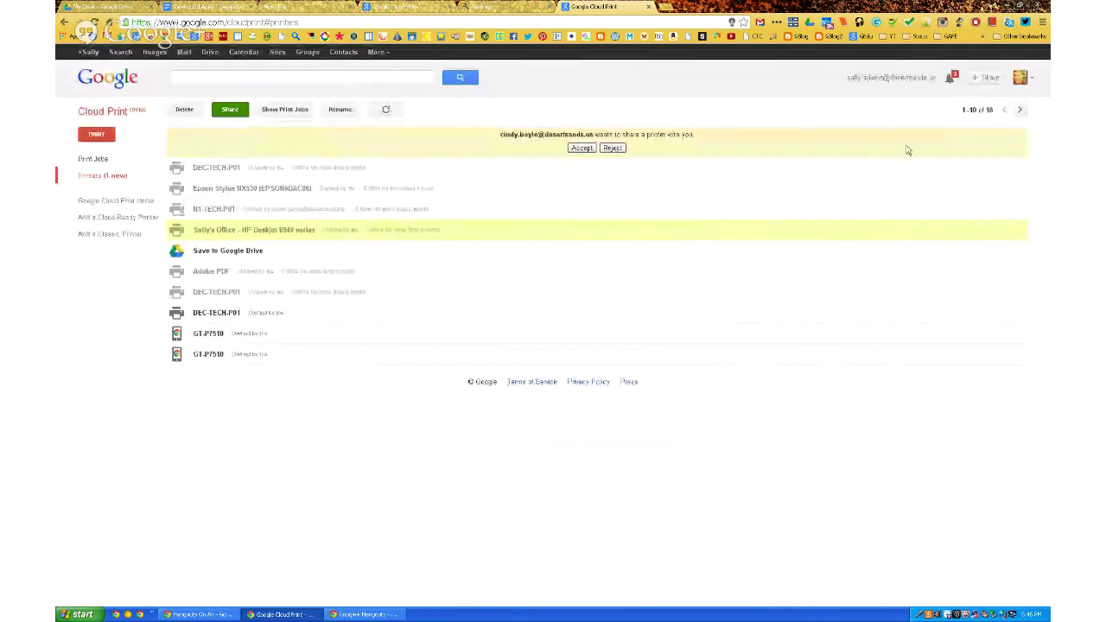
Share the HP Deskjet 6940 series printer with a personal Gmail account, granting print access.
click(1020, 110)
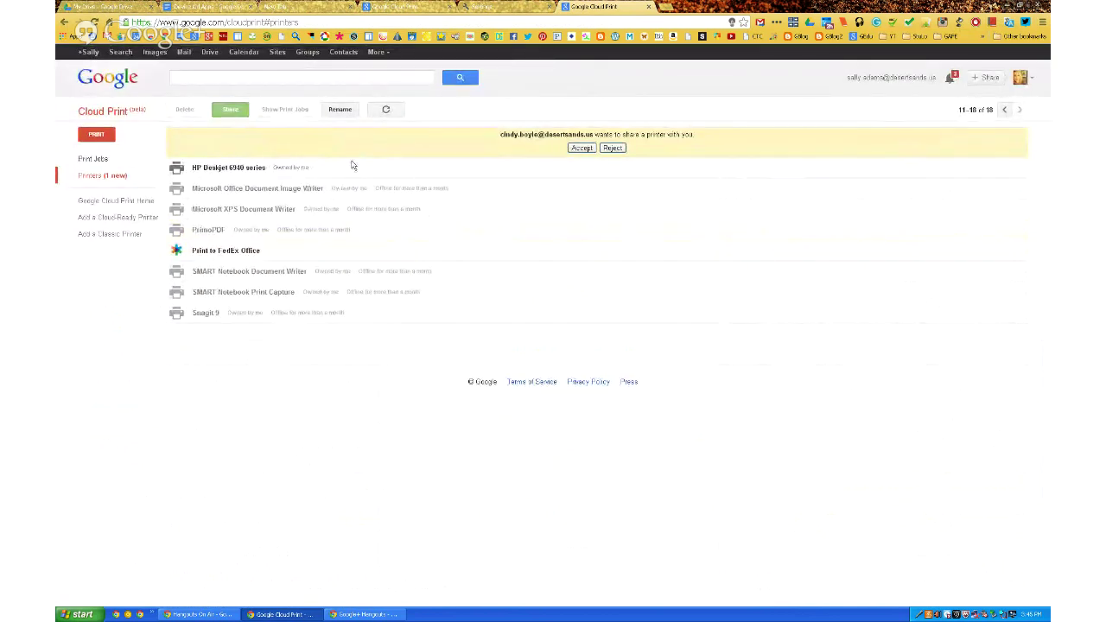
click(245, 173)
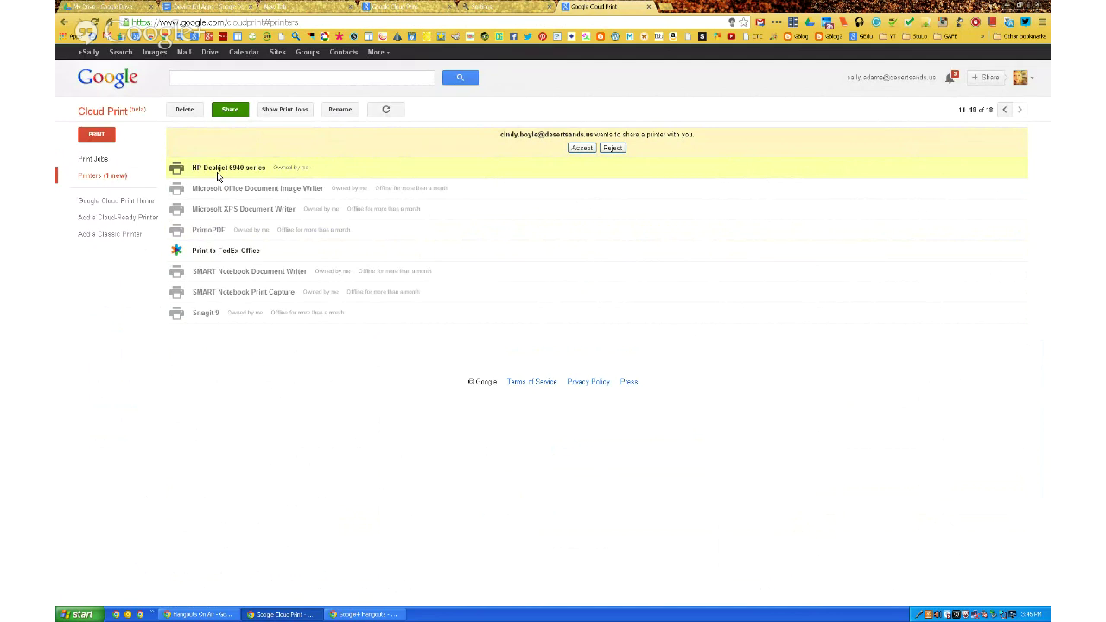
click(231, 114)
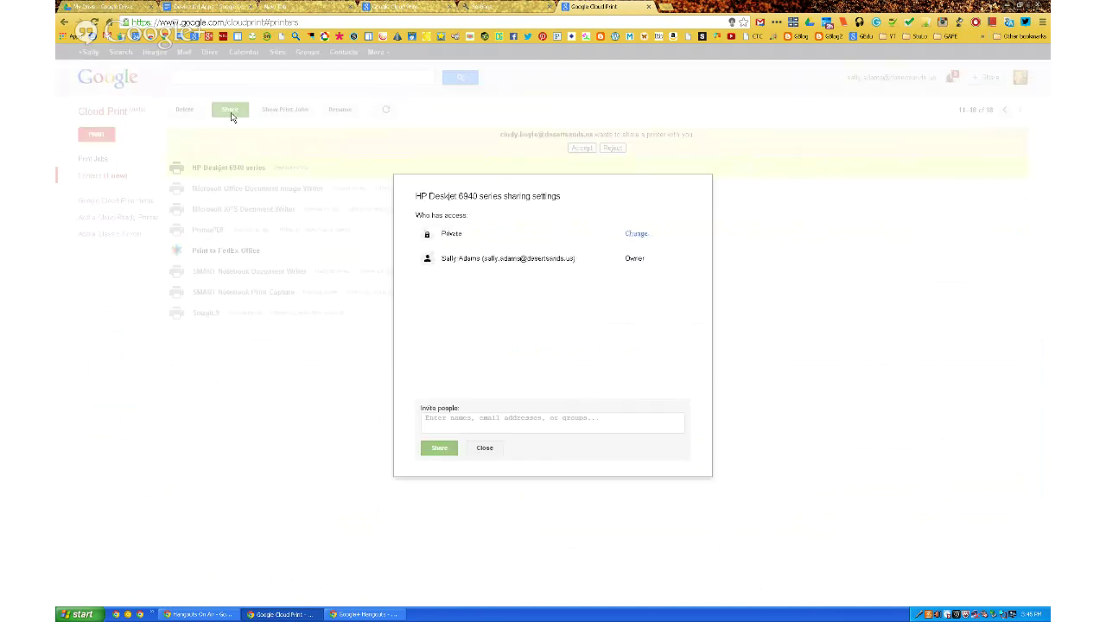
click(433, 428)
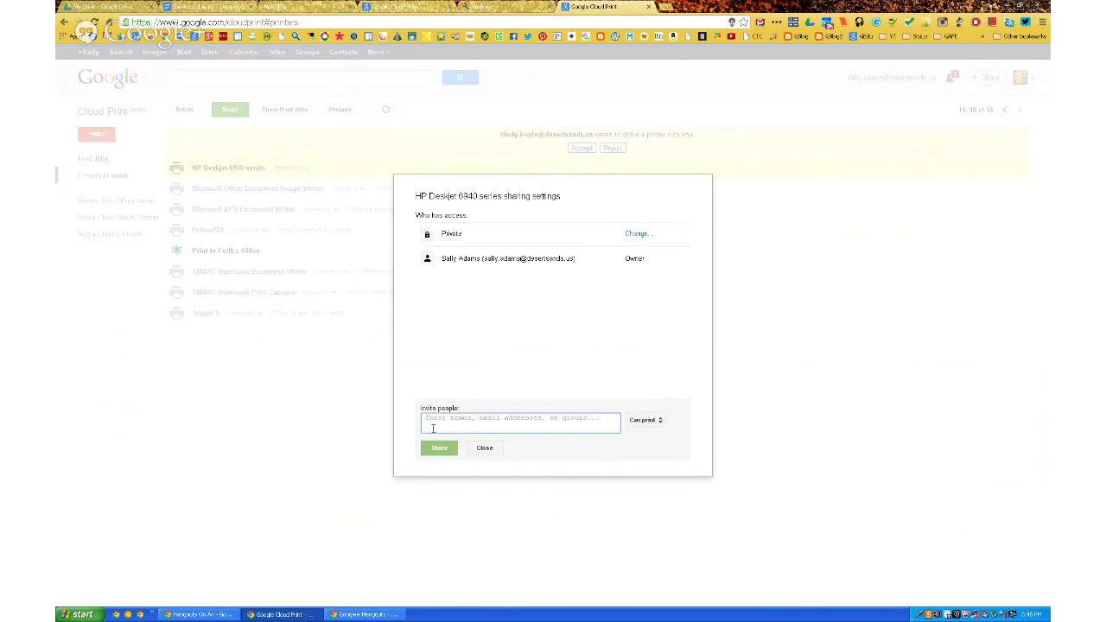
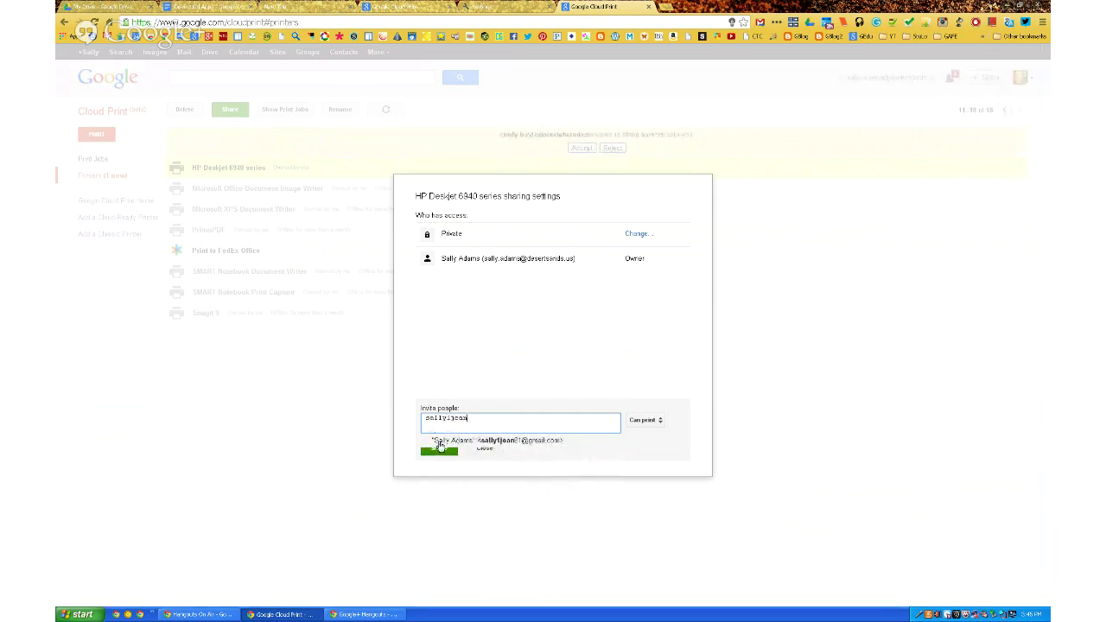
click(438, 441)
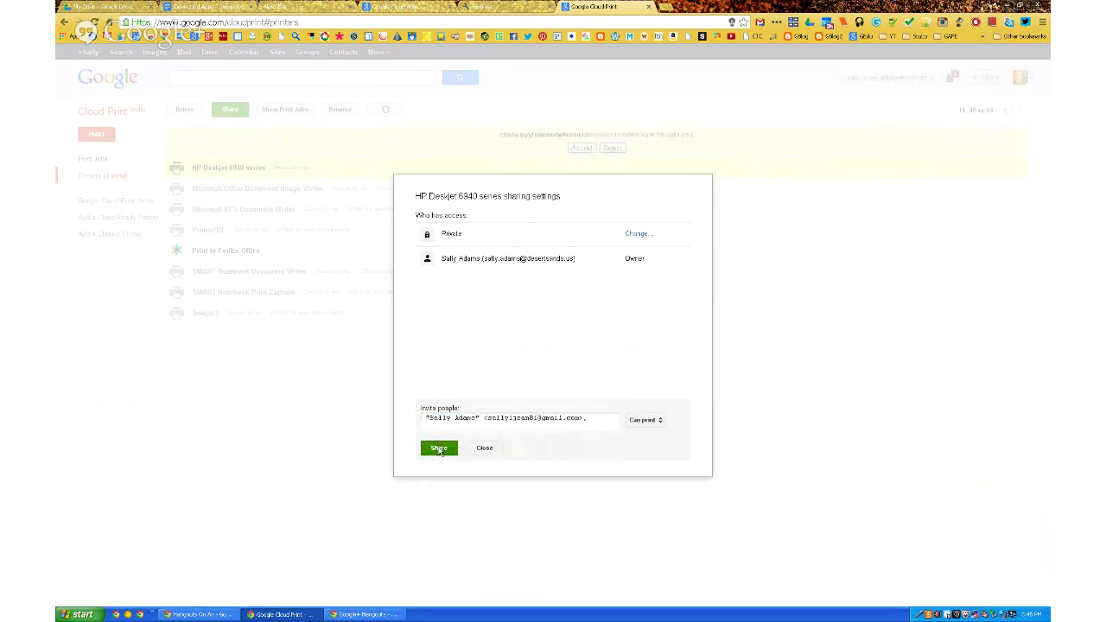
click(439, 448)
click(485, 448)
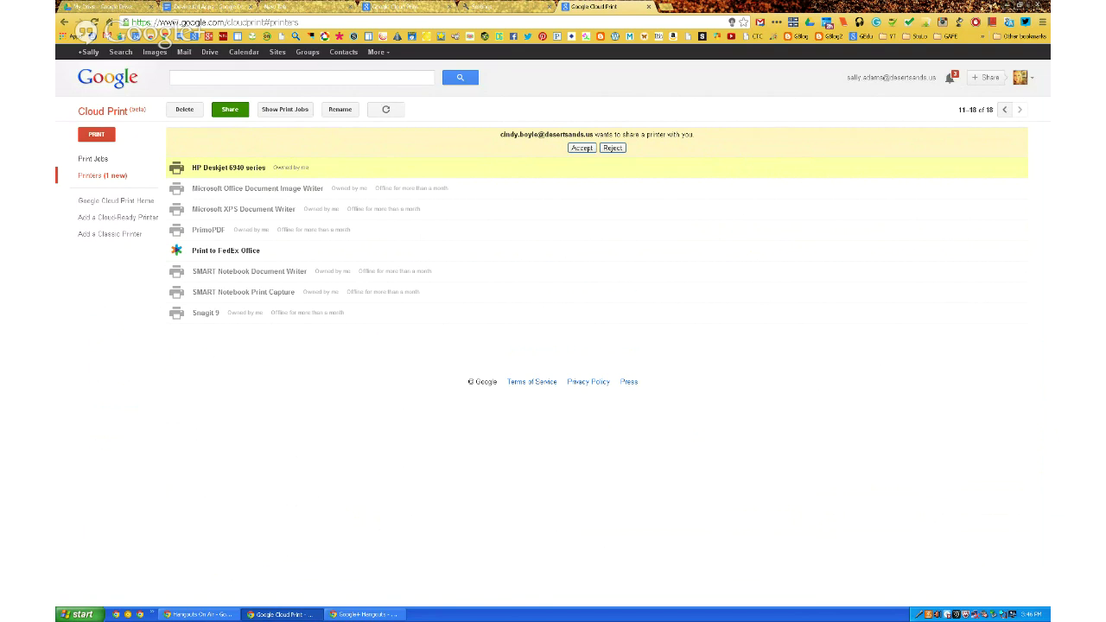
Switch to the Google+ Hangouts window showing the Chromebook screen share.
key(alt+Tab)
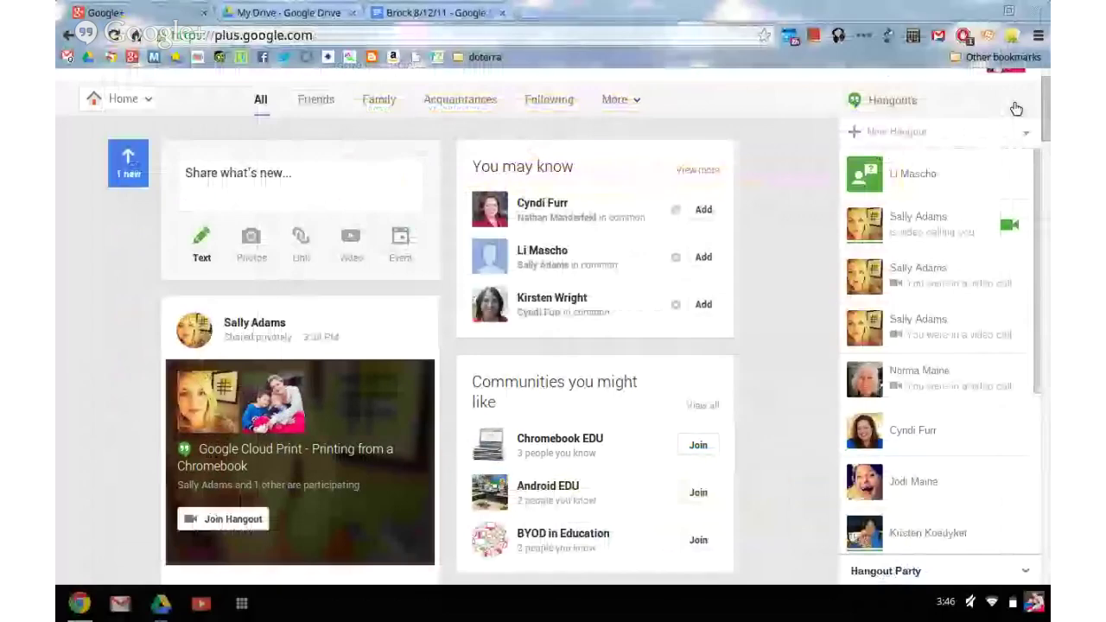
Hide the Hangouts contact sidebar and switch to the Brock 8/12/11 document tab.
click(1016, 109)
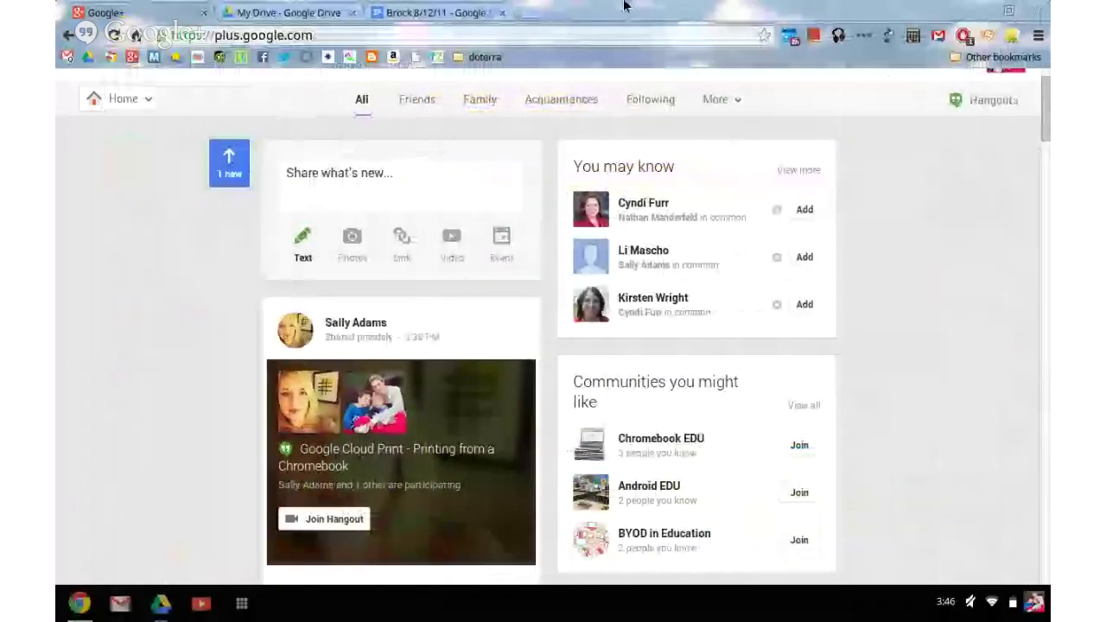
click(430, 13)
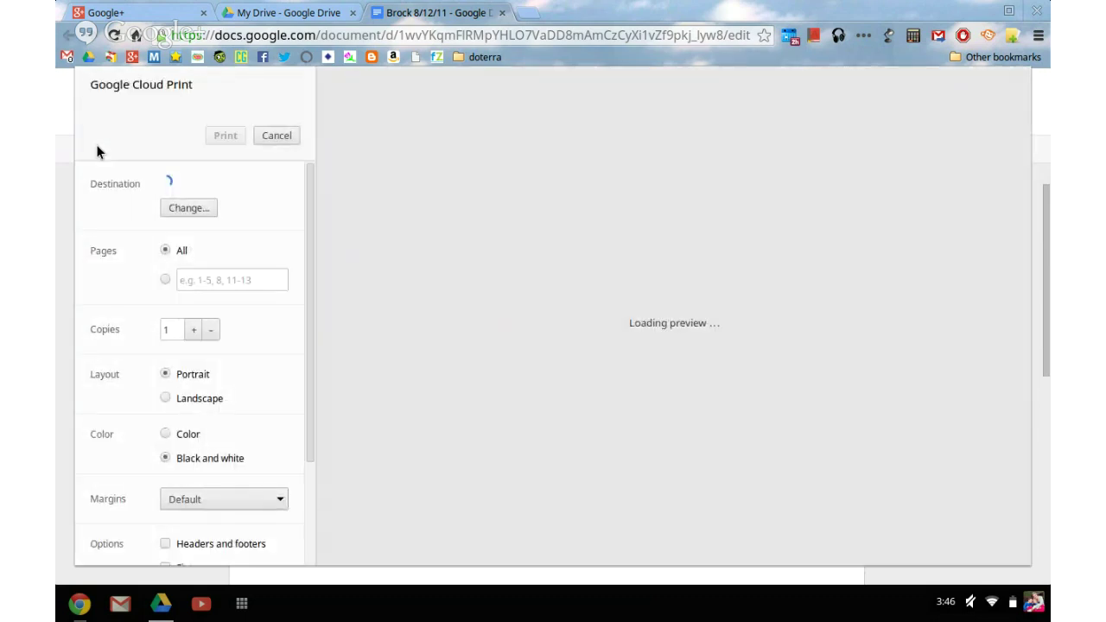
Dismiss the Add Printers prompt with Not now and reopen the print destination list.
click(184, 209)
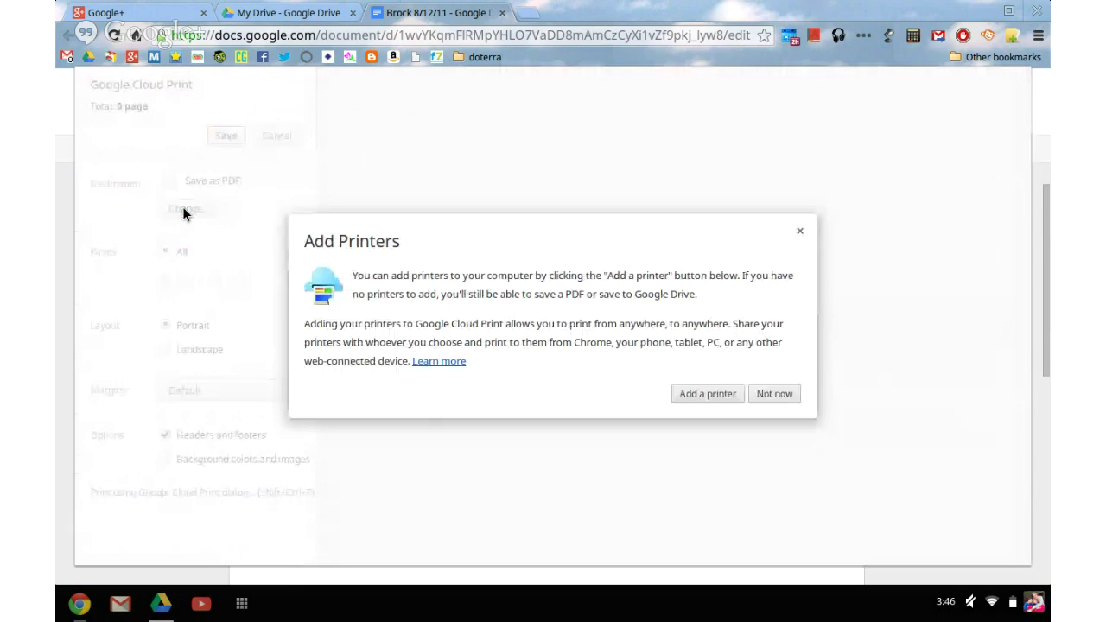
click(761, 394)
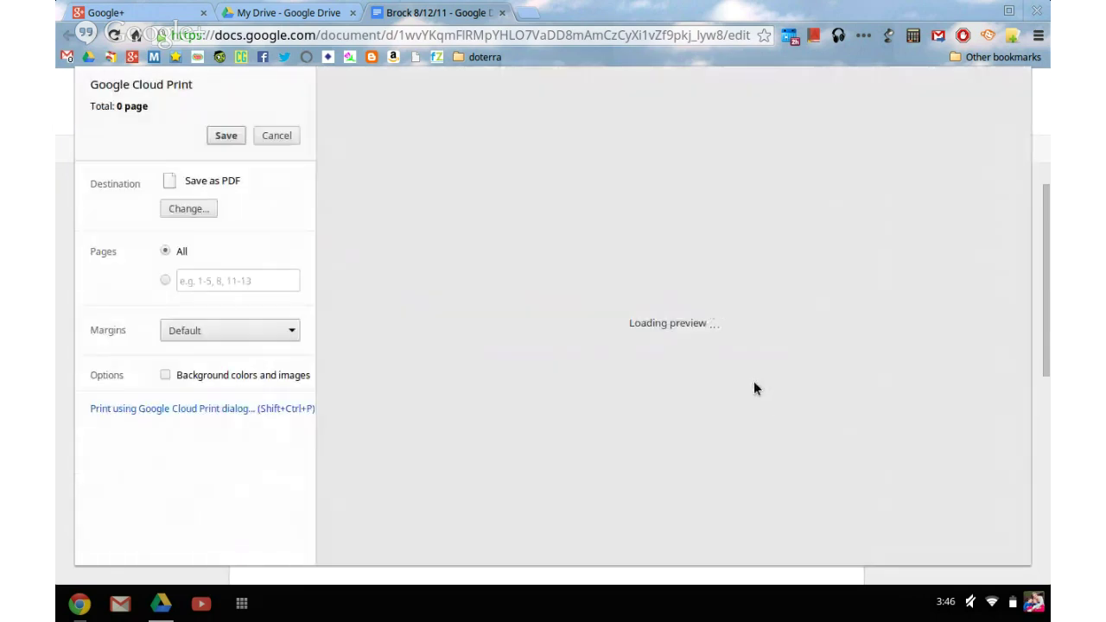
click(199, 210)
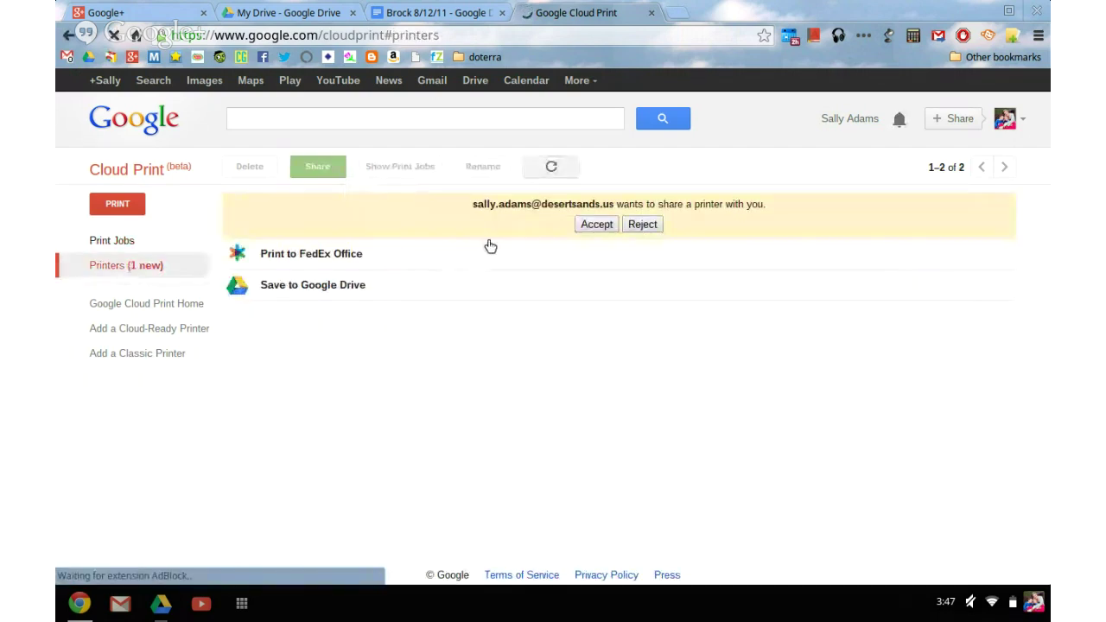
Accept the shared-printer invitation, reload the printers list, accept again, and select HP Deskjet 6940 series.
click(588, 230)
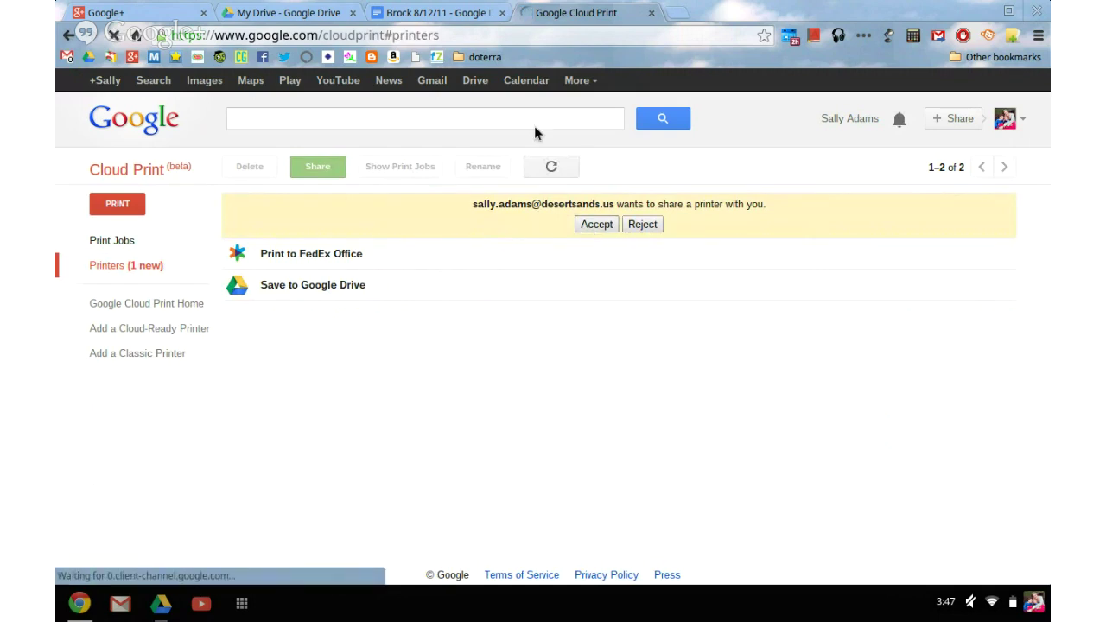
click(438, 14)
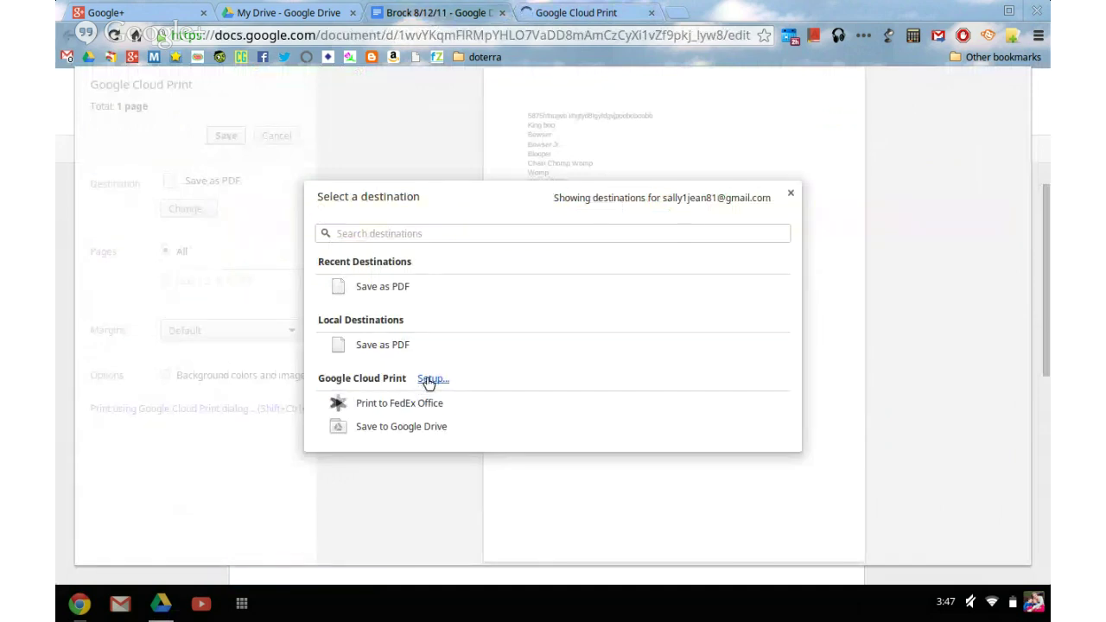
click(542, 12)
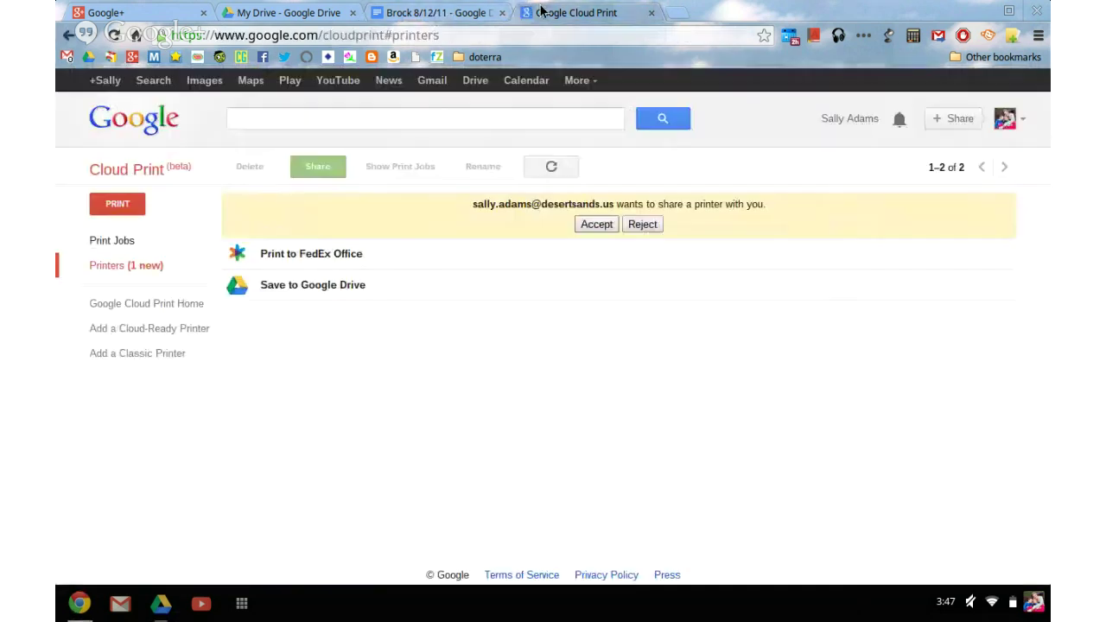
click(559, 175)
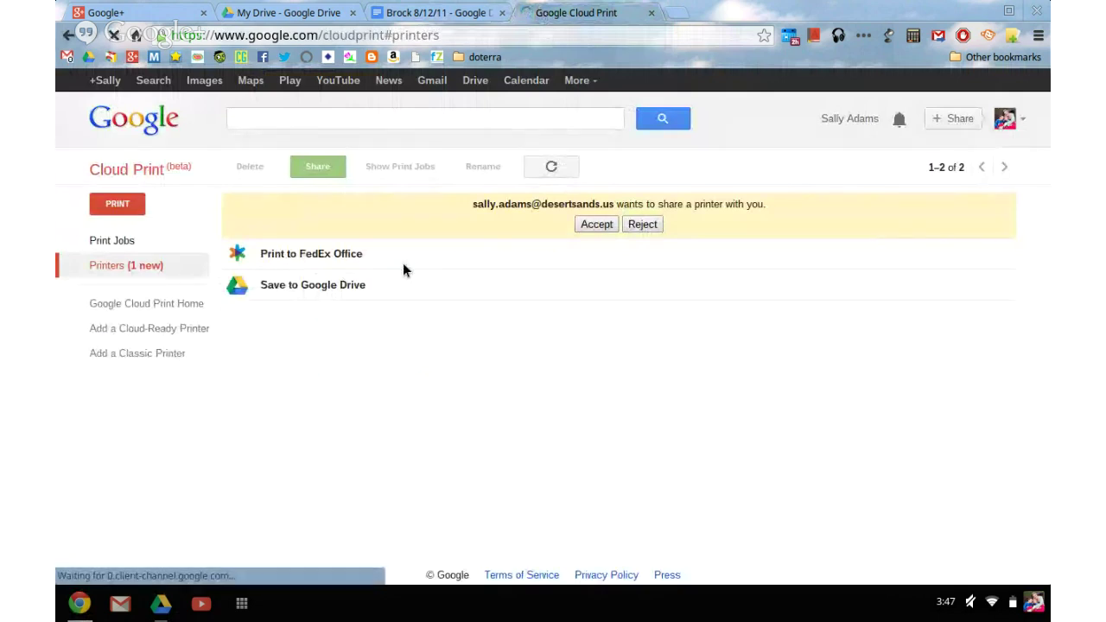
click(594, 226)
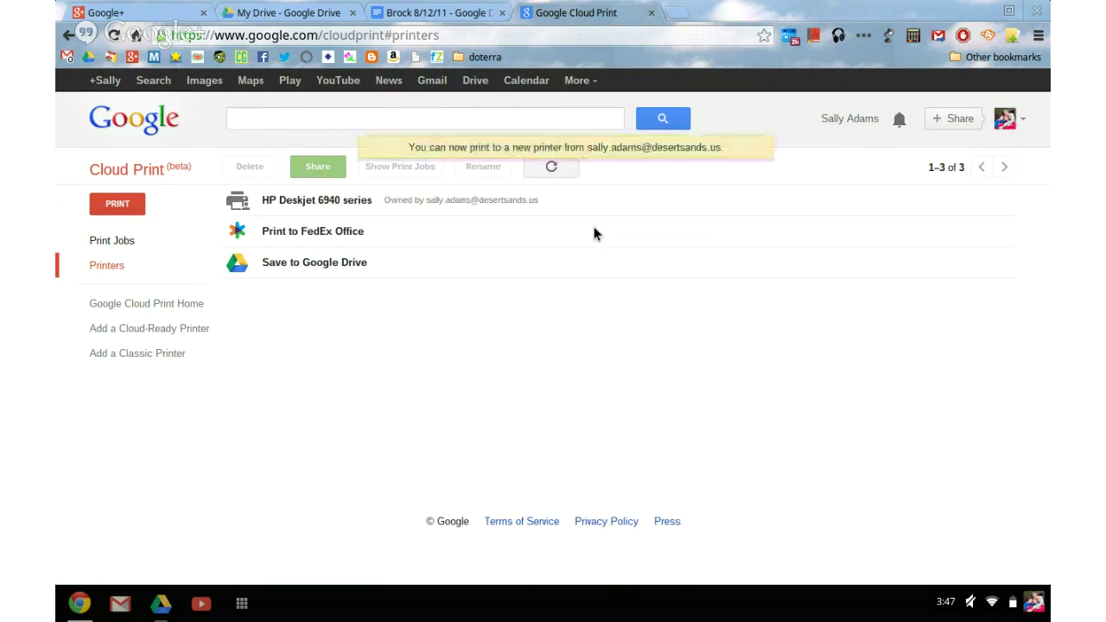
click(332, 201)
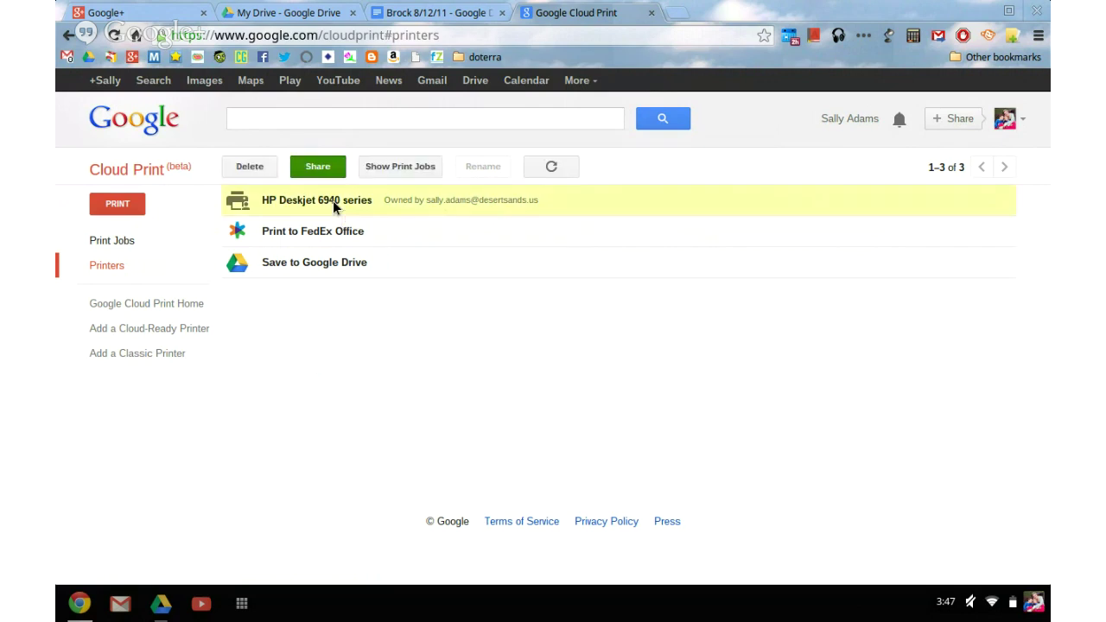
Dismiss the print-sending options and destination picker to get back to the Brock 8/12/11 preview.
click(118, 204)
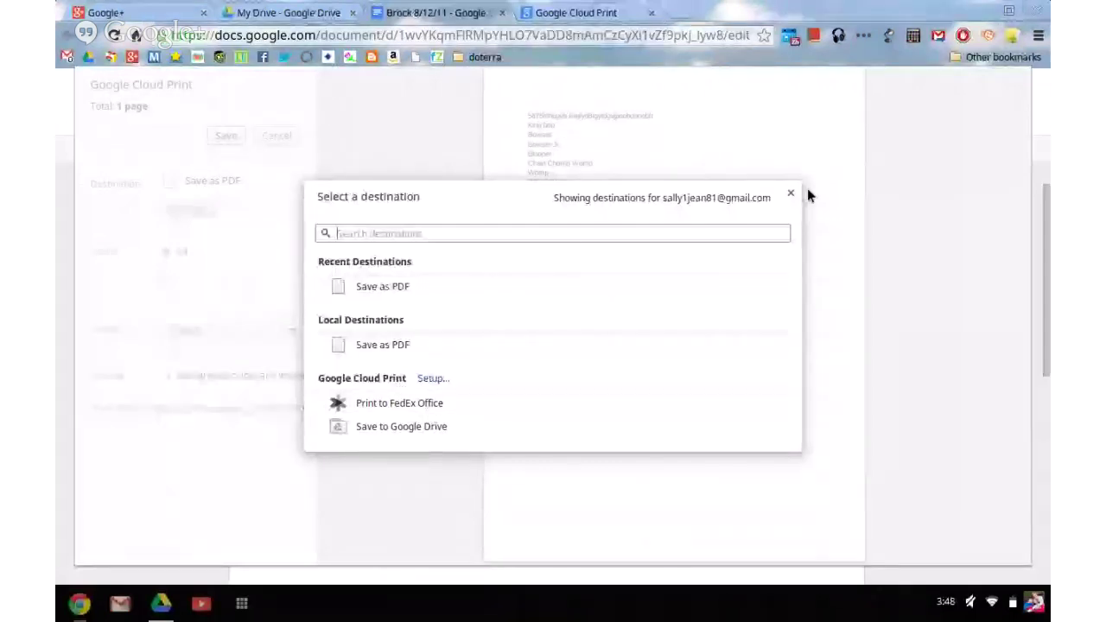
key(Escape)
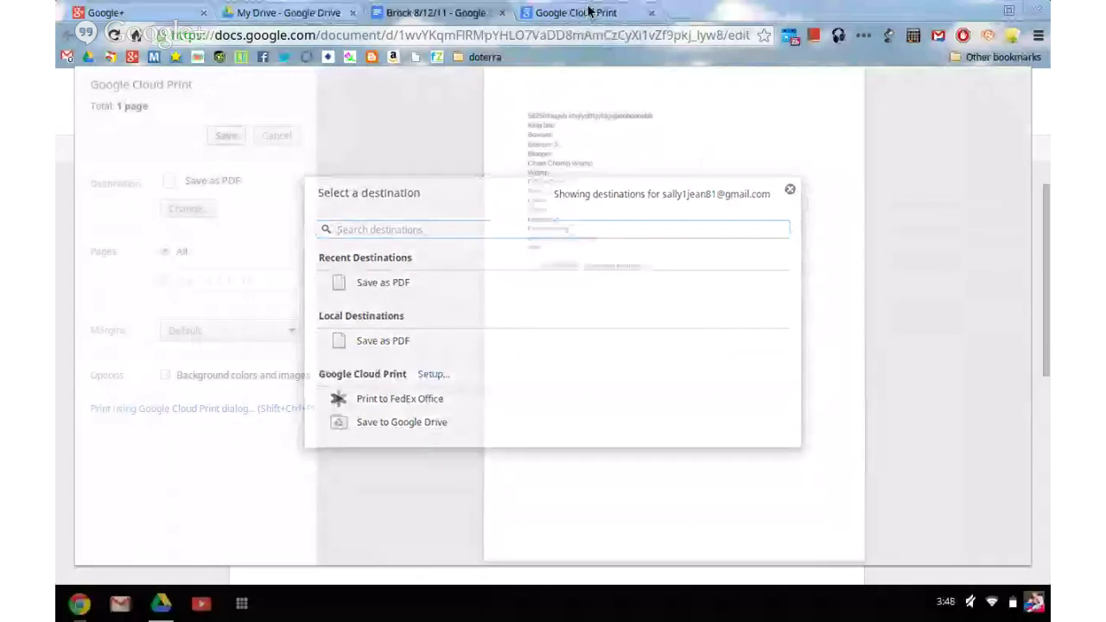
click(586, 12)
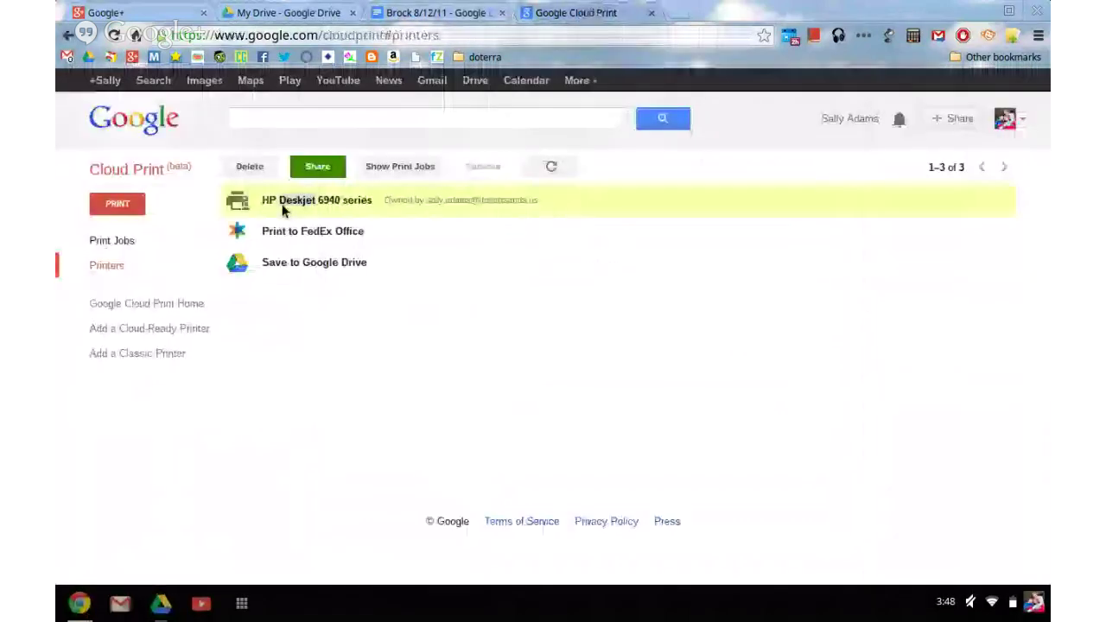
click(123, 207)
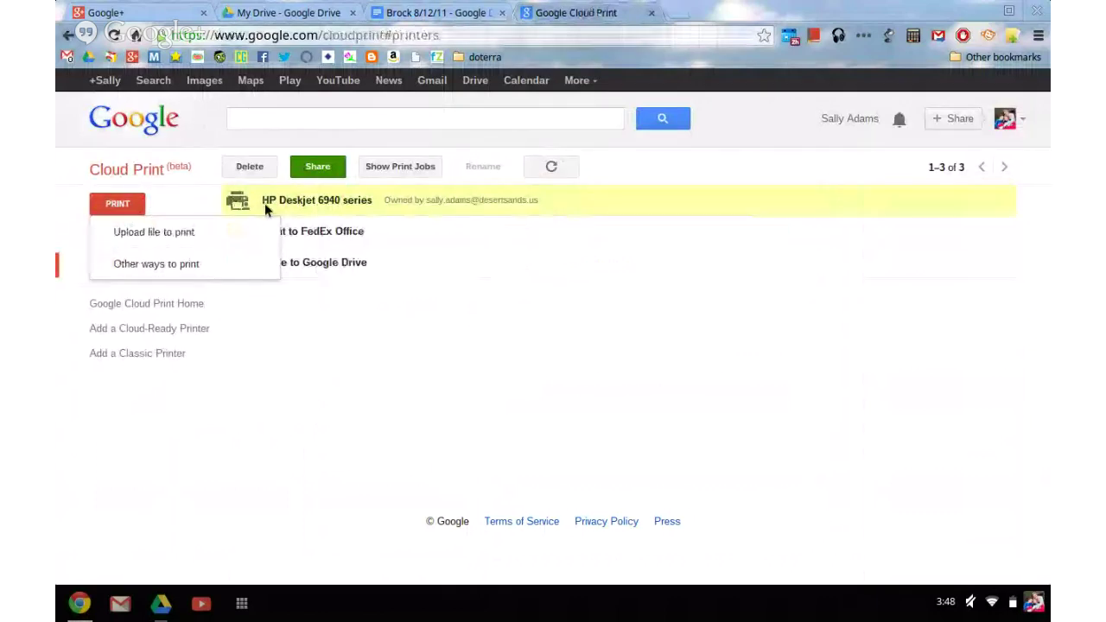
click(336, 314)
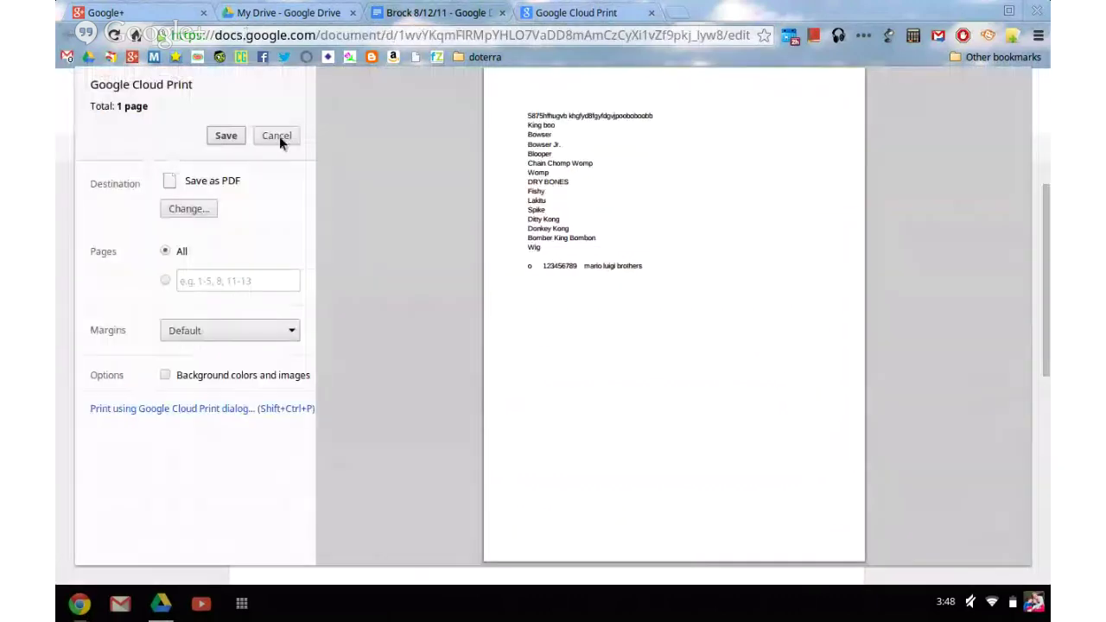
Switch the print destination from Save as PDF to HP Deskjet 6940 series and print.
click(279, 139)
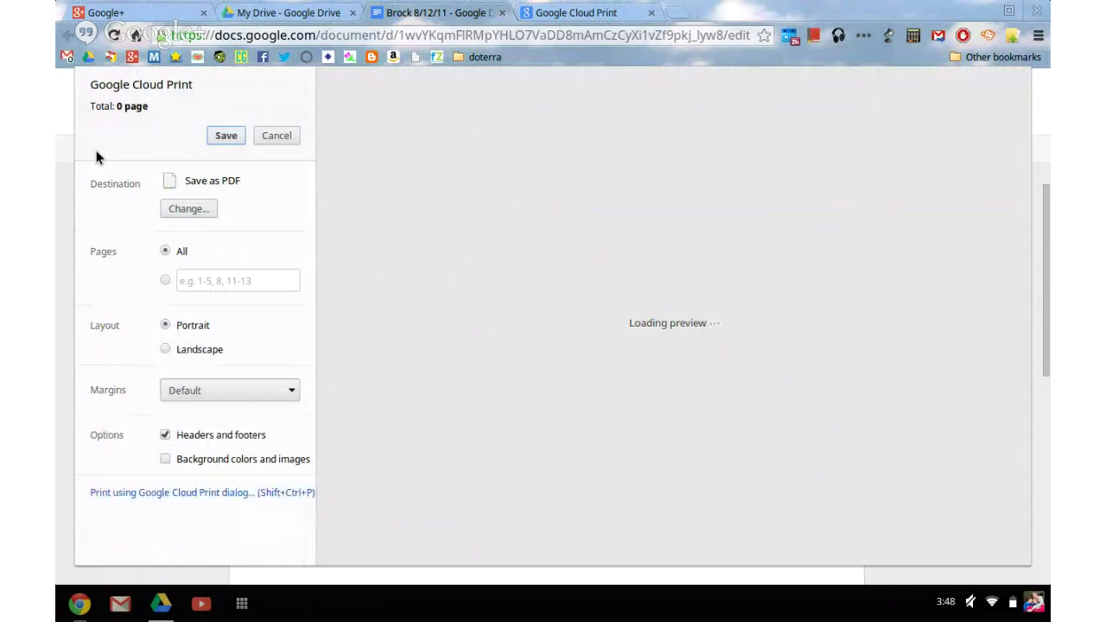
click(182, 208)
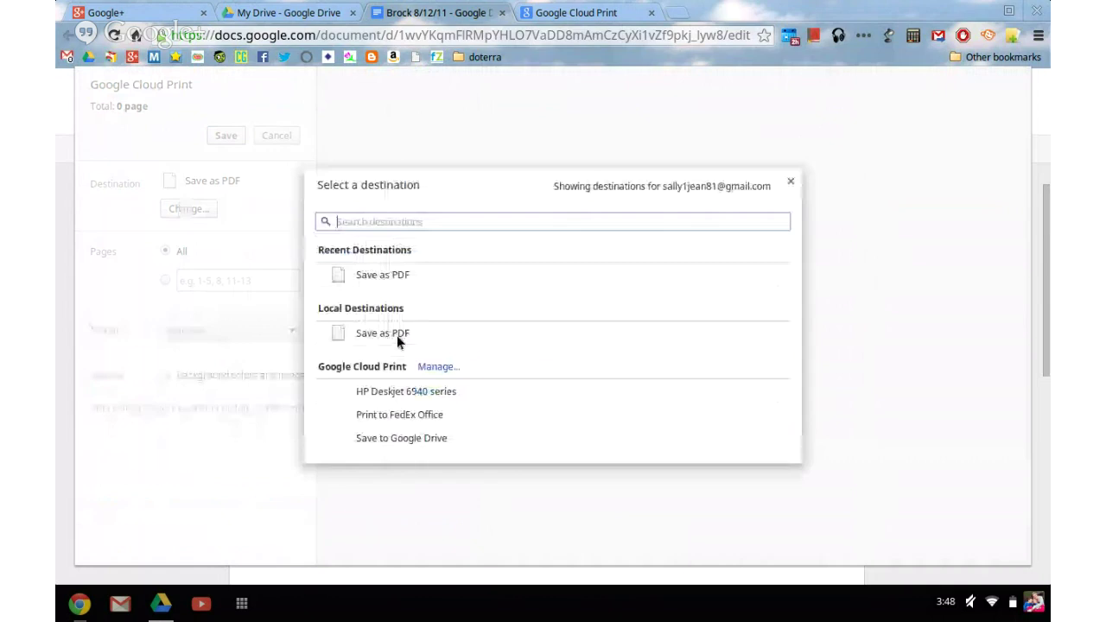
click(394, 393)
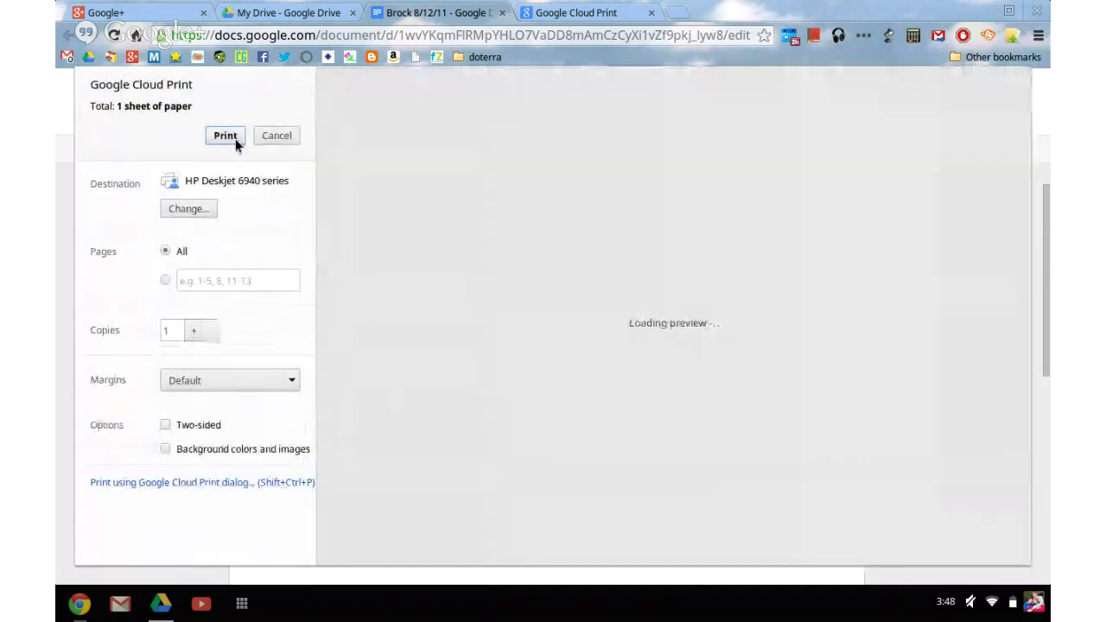
click(225, 136)
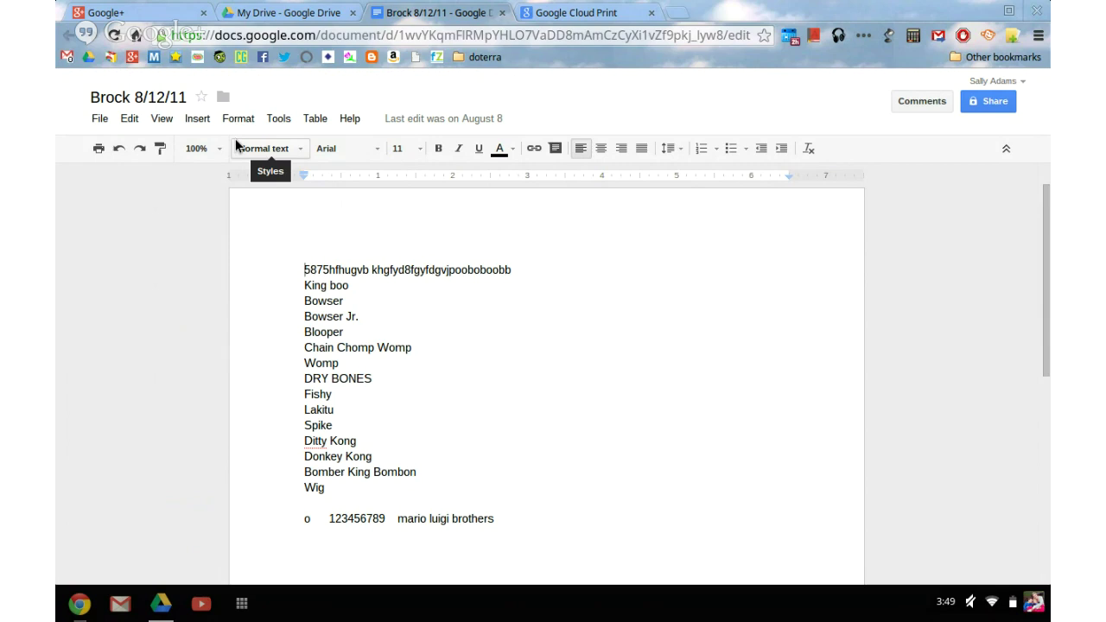
Show the open Chrome windows from the shelf once printing finishes.
click(80, 610)
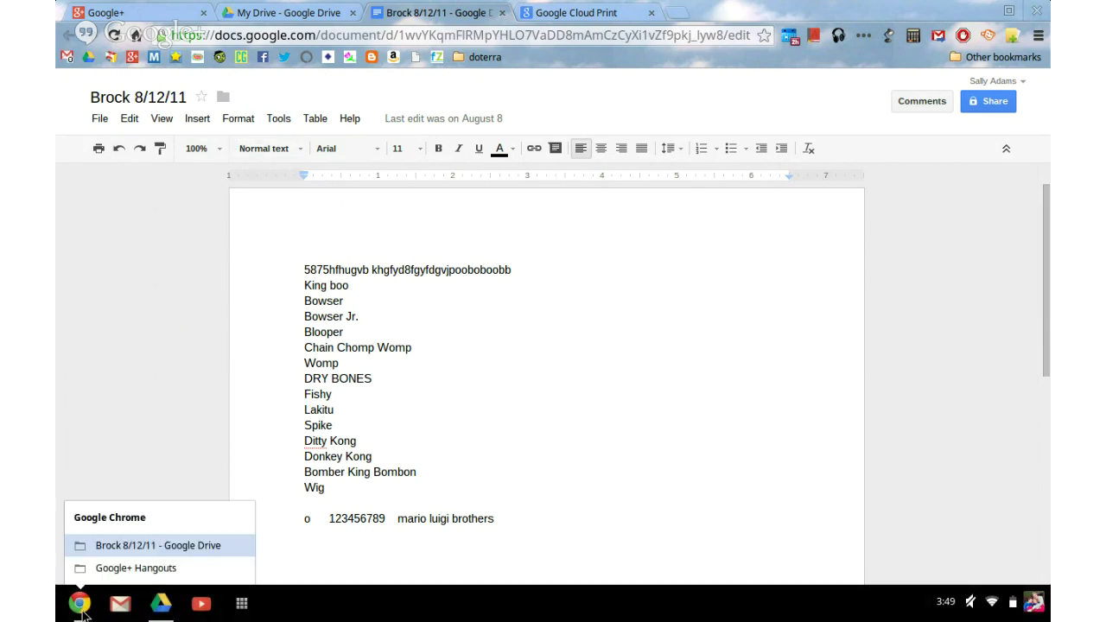